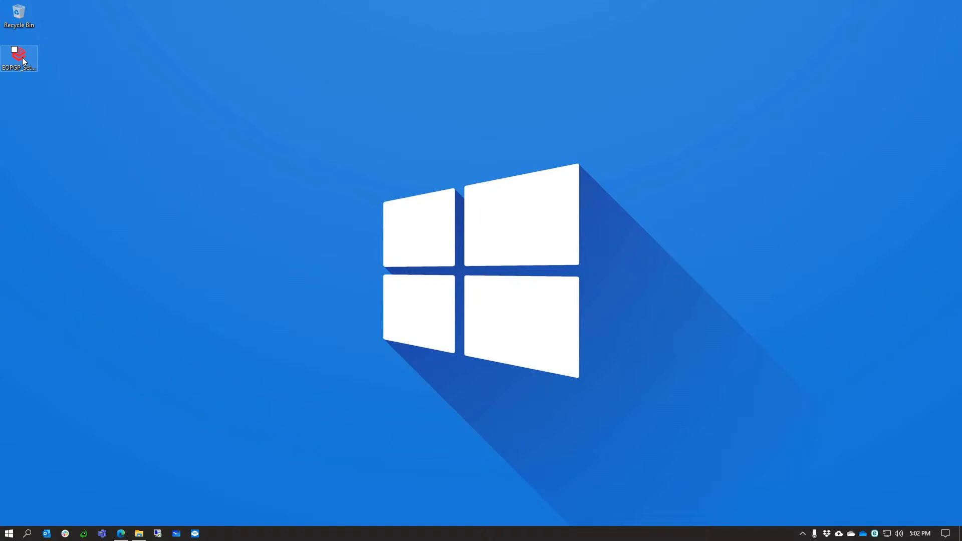
Launch the OpenPGP installer, accept the licence agreement and keep the default install folder.
double_click(23, 61)
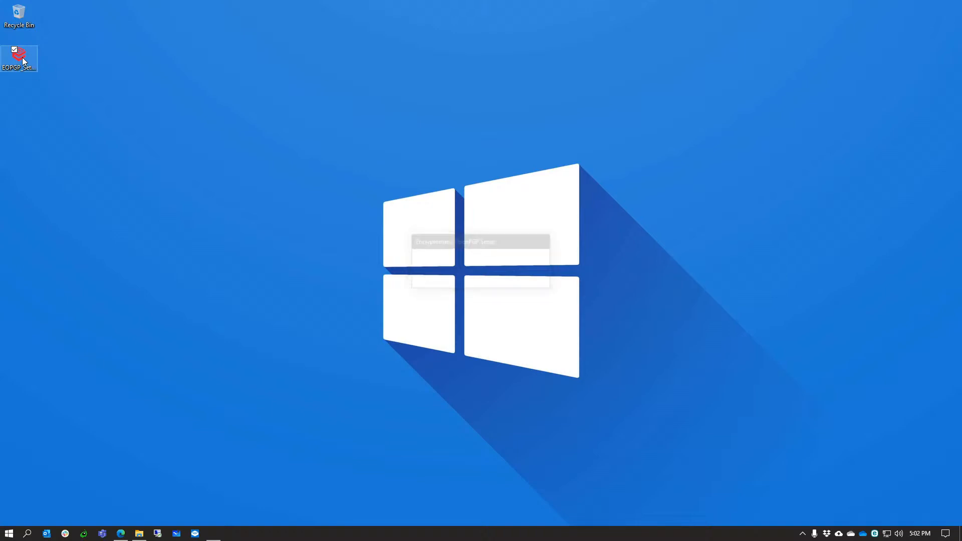
click(525, 346)
click(405, 308)
click(524, 351)
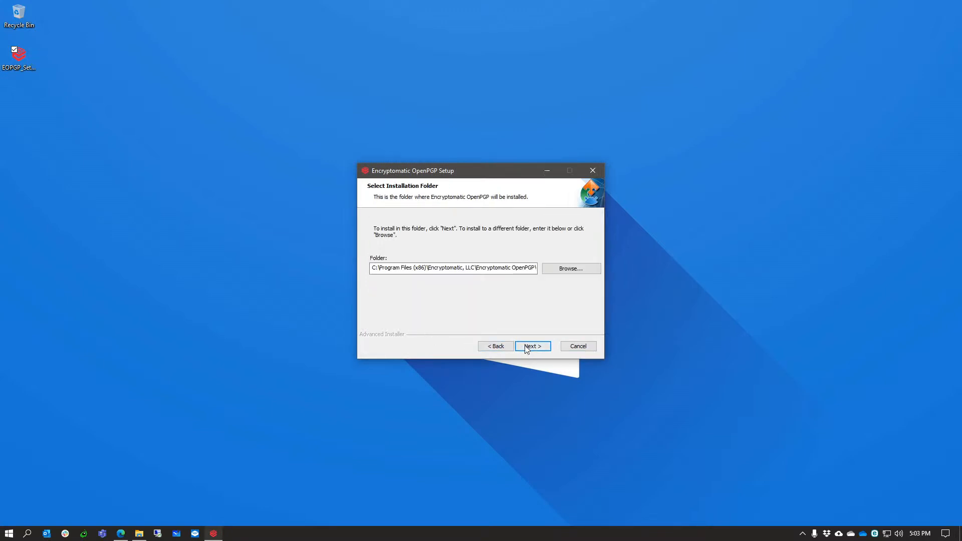
click(525, 350)
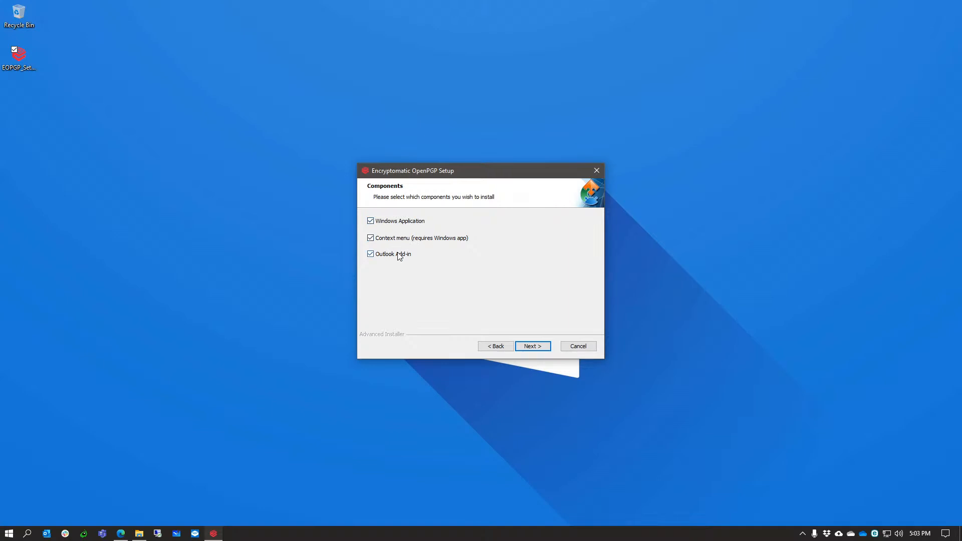
Exclude the Outlook Add-in component and start the installation.
click(371, 255)
click(534, 352)
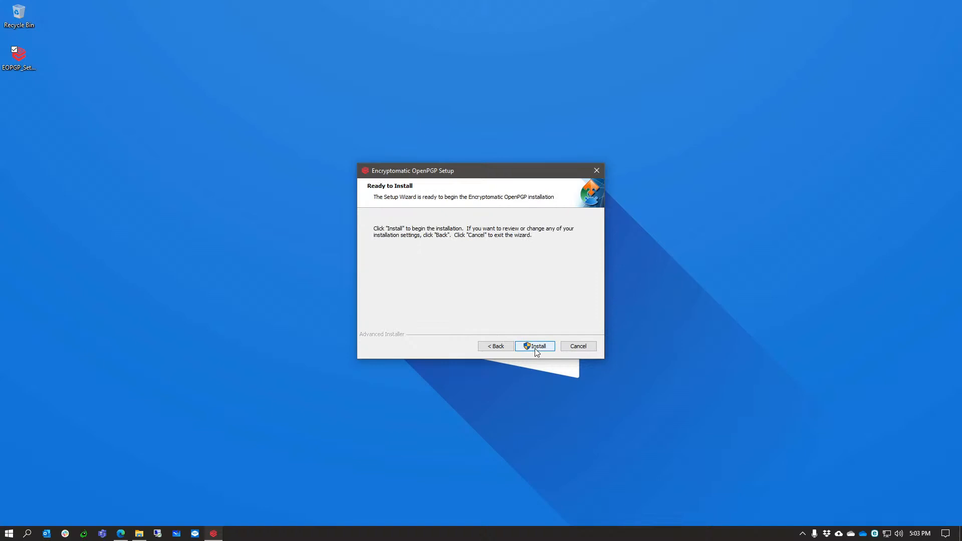
click(537, 347)
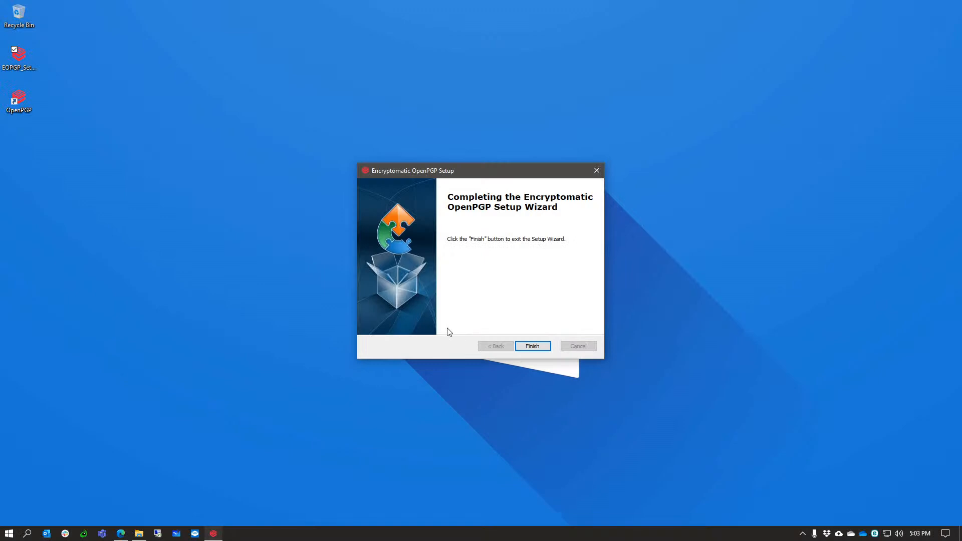
Finish the installer, launch OpenPGP from its desktop shortcut, and check its Start menu group.
click(540, 347)
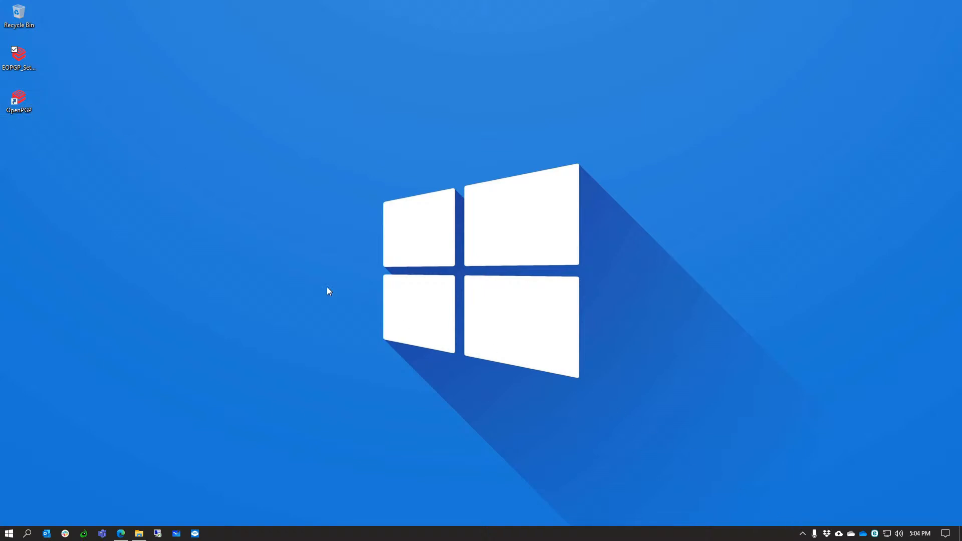
double_click(22, 102)
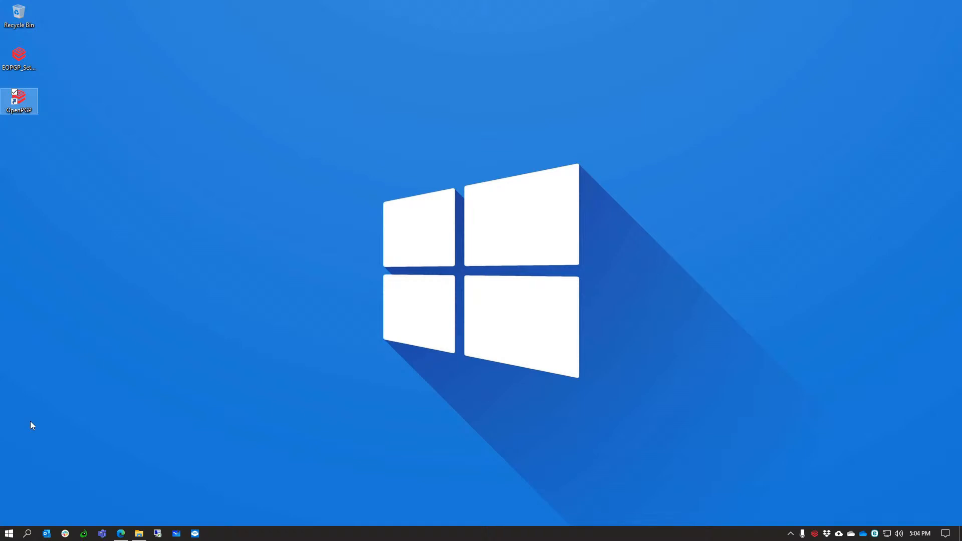
click(4, 531)
scroll(60, 226, down, 5)
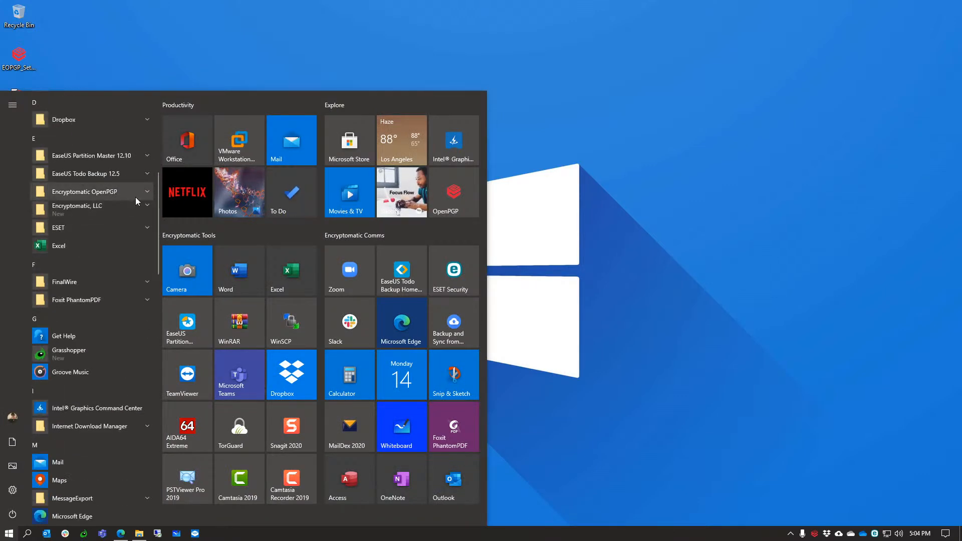
click(137, 197)
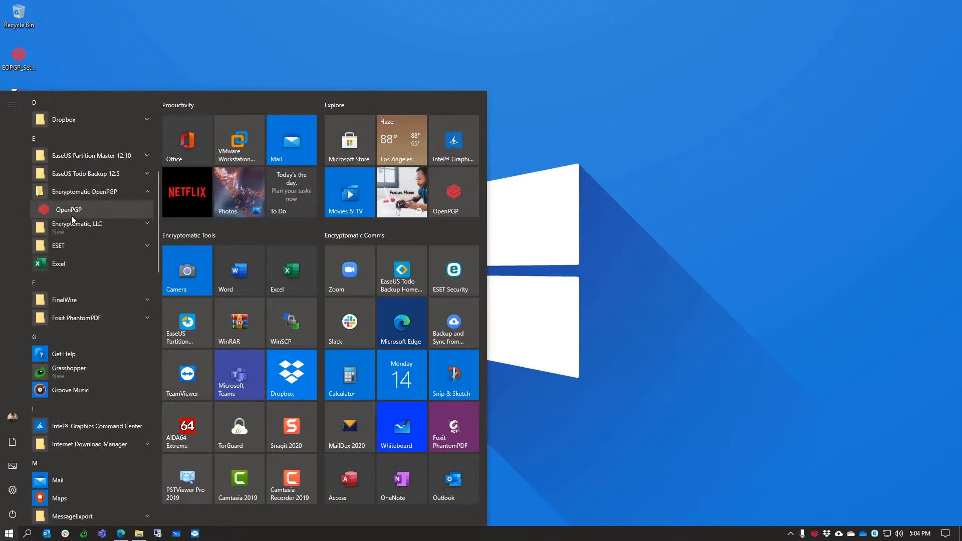
click(695, 273)
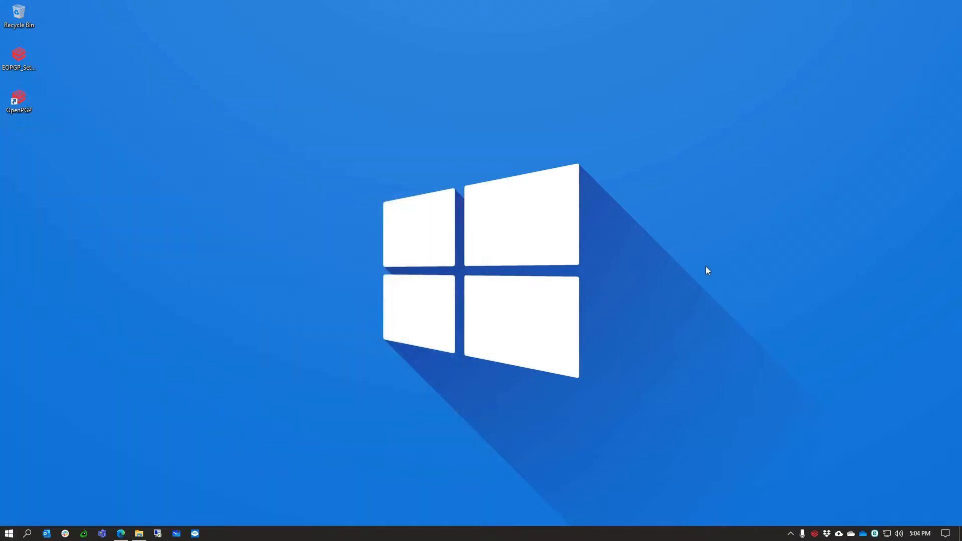
right_click(815, 536)
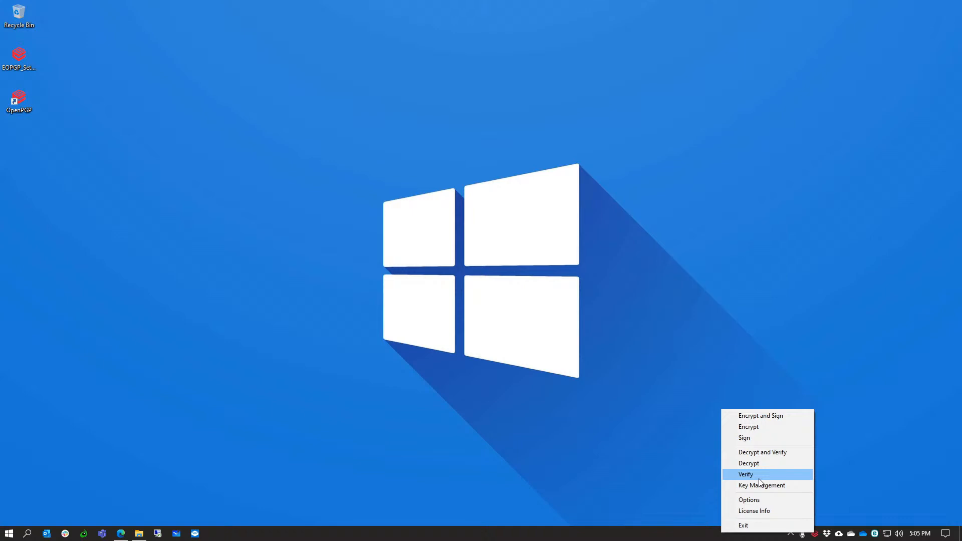
click(681, 339)
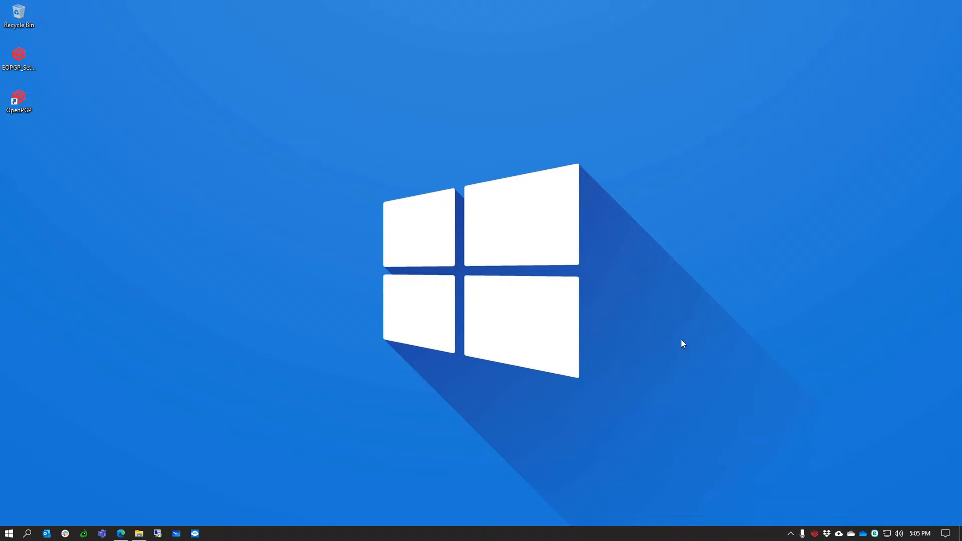
Restore the OpenPGP Testing Docs window, cancel a tray Encrypt and Sign attempt, and select the ENCRY PDF.
click(139, 534)
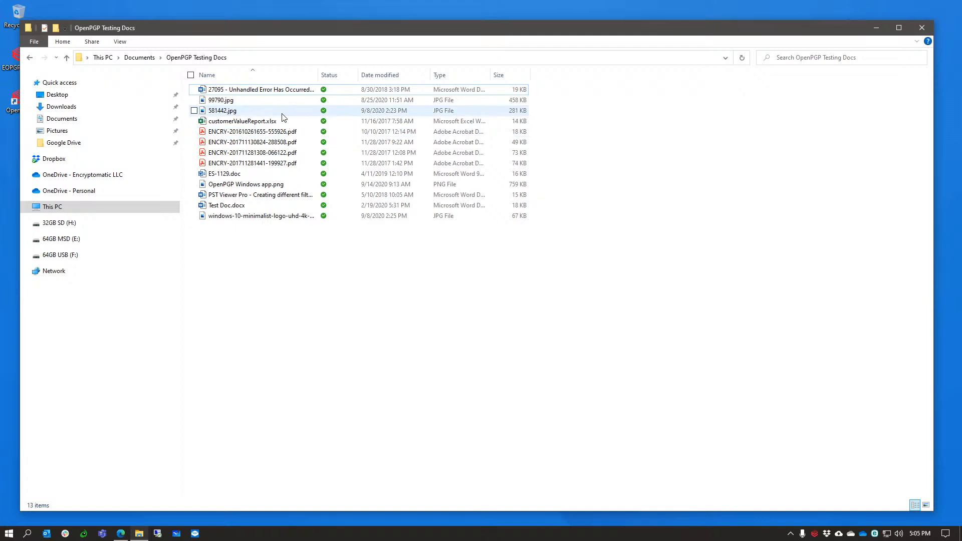
right_click(814, 534)
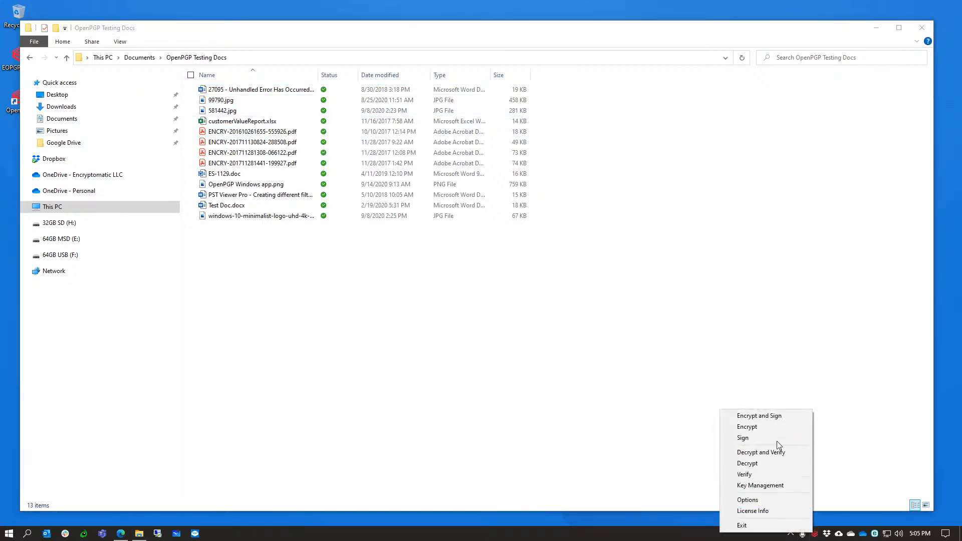
click(782, 416)
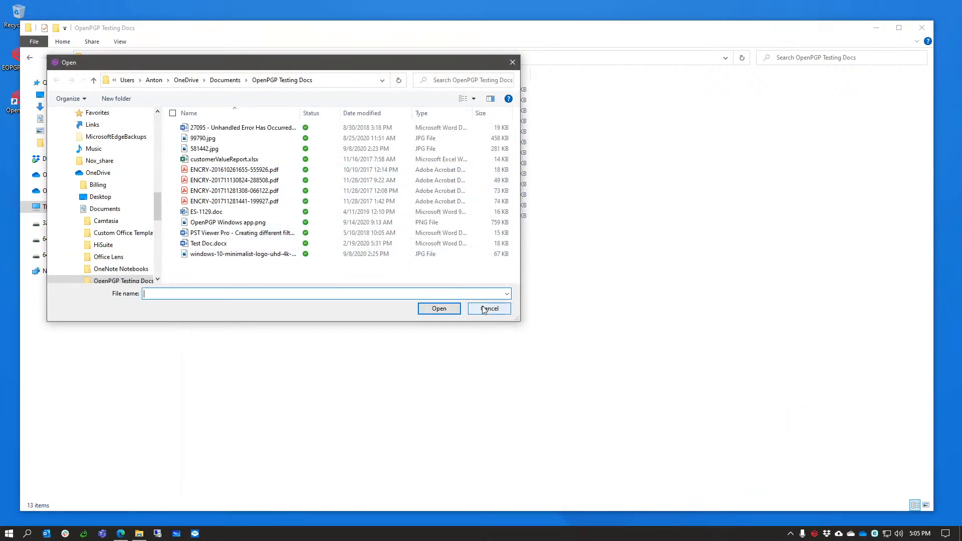
click(489, 308)
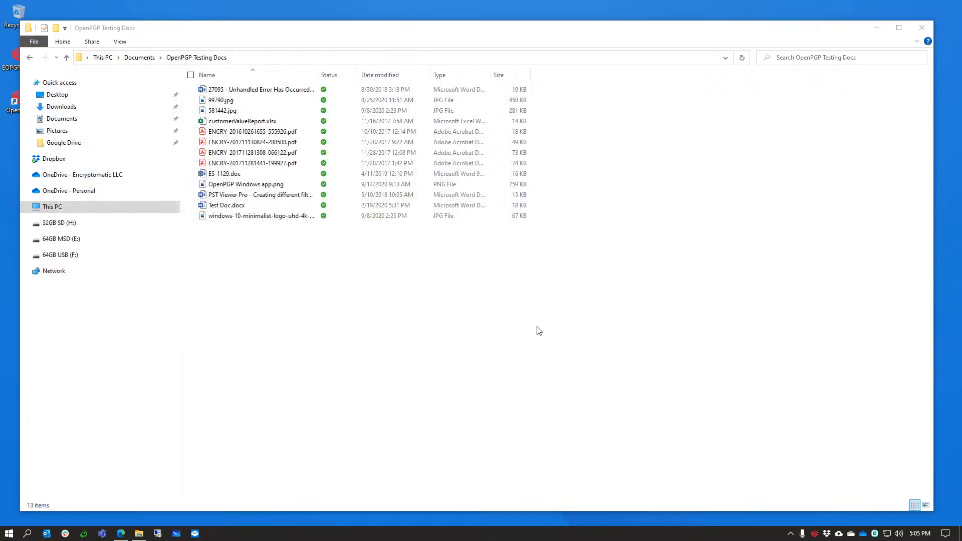
click(274, 133)
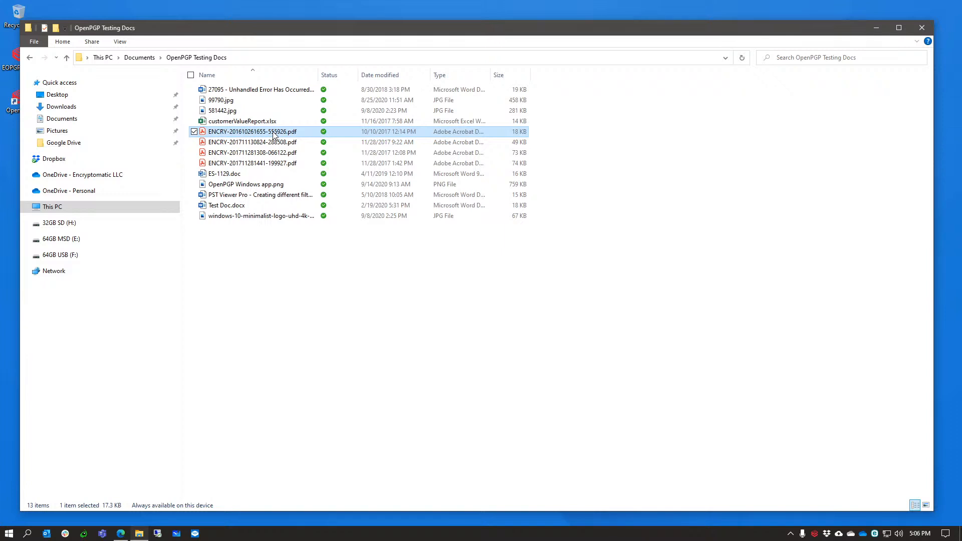
right_click(274, 135)
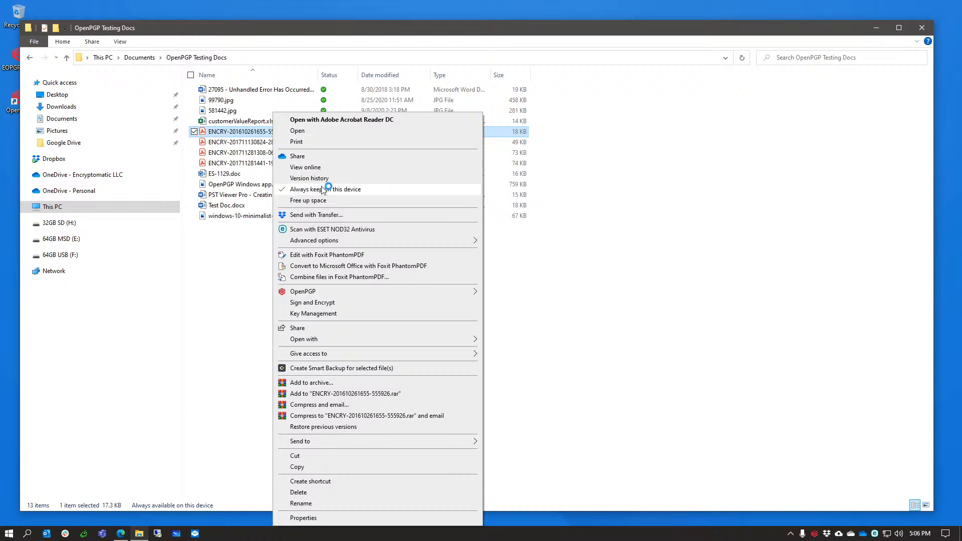
mouse_move(320, 295)
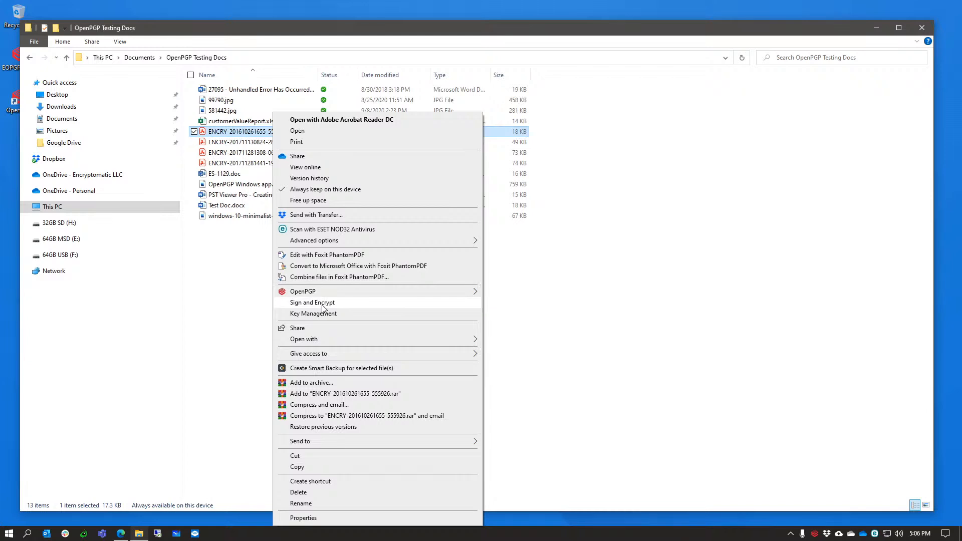
click(323, 304)
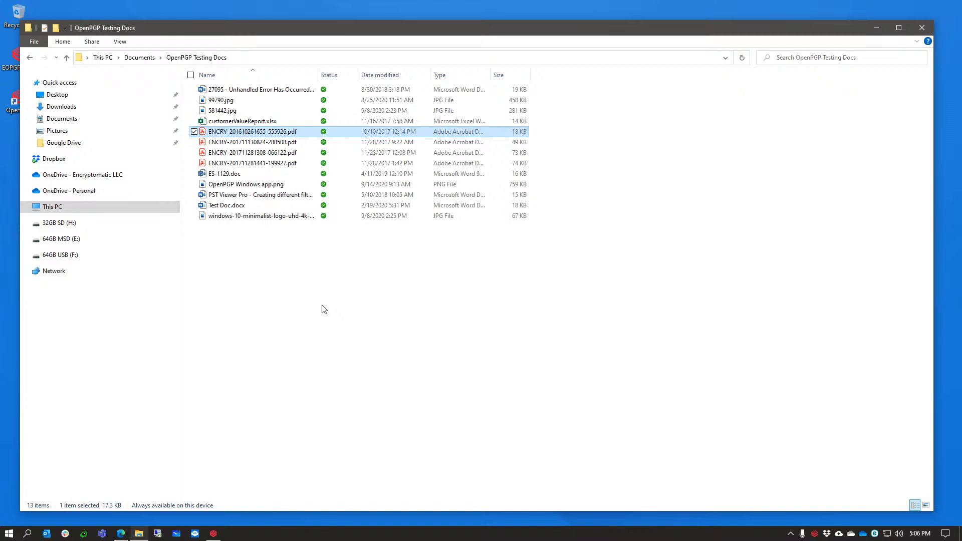
right_click(277, 135)
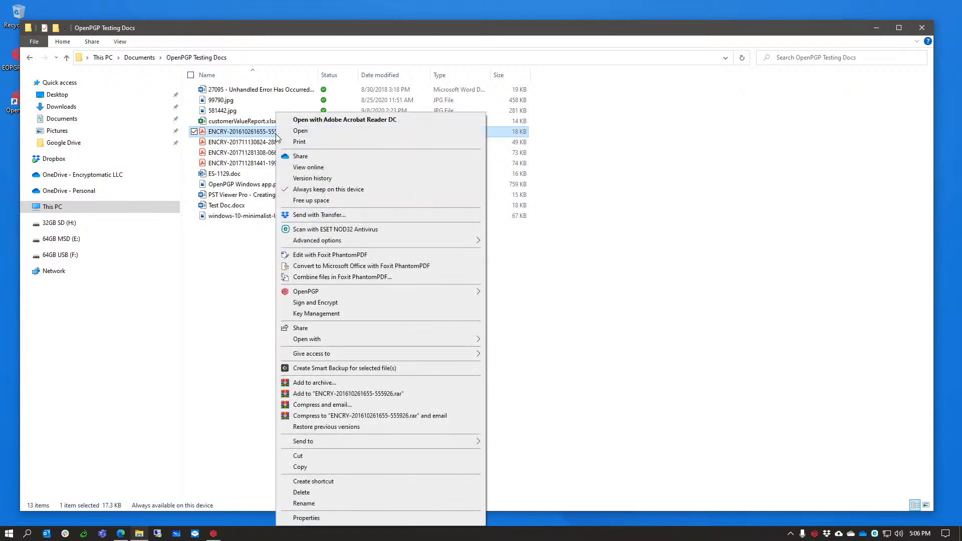
click(314, 303)
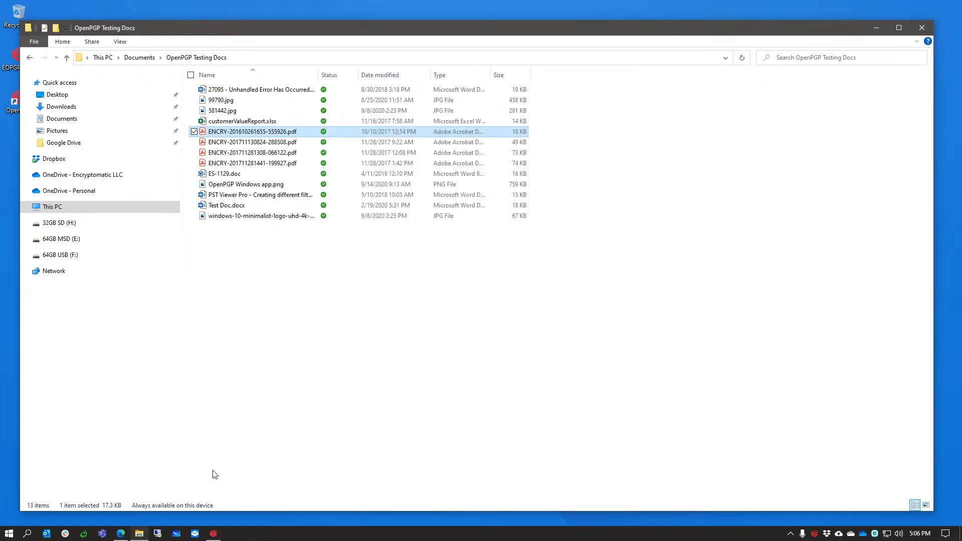
Sign with the second key, encrypt for that key's recipient, and unlock it with the passphrase.
click(213, 533)
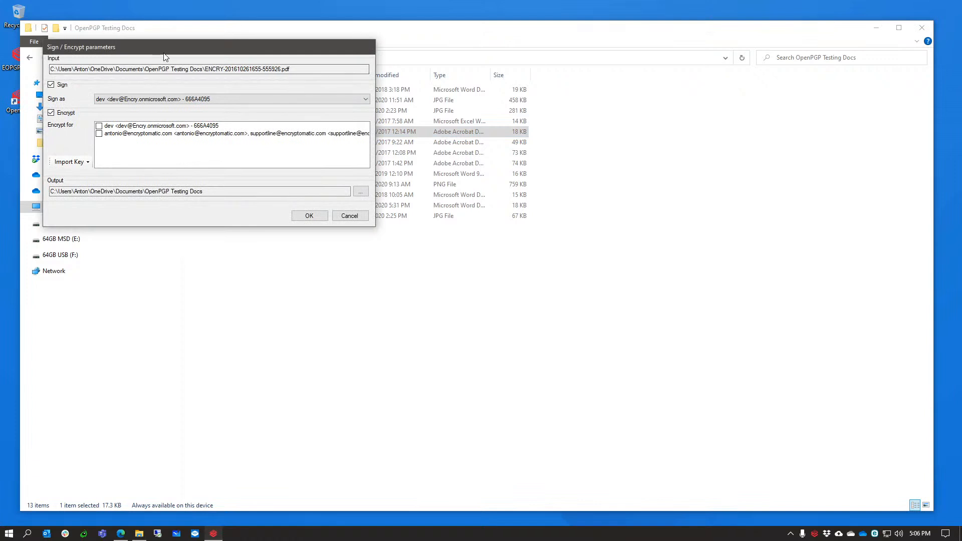
drag(167, 48, 372, 152)
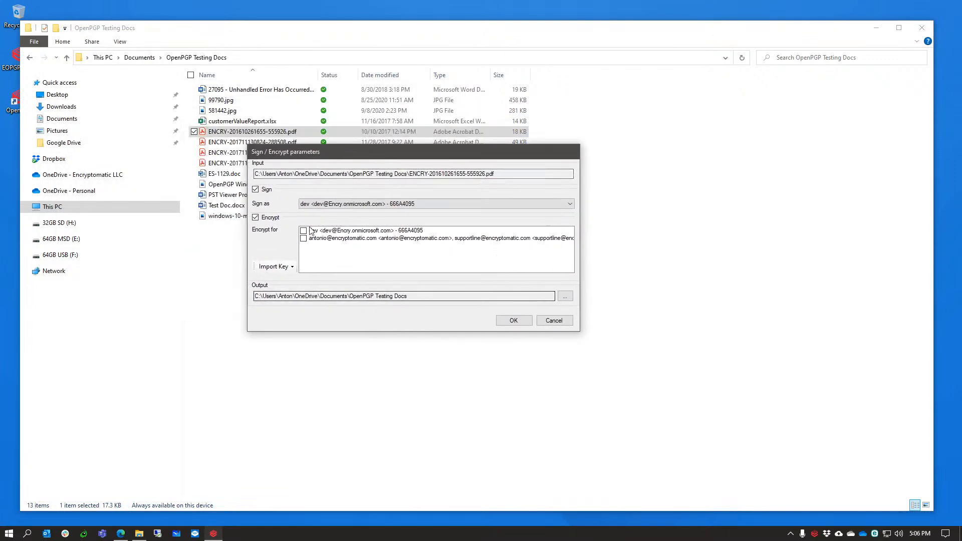
click(490, 205)
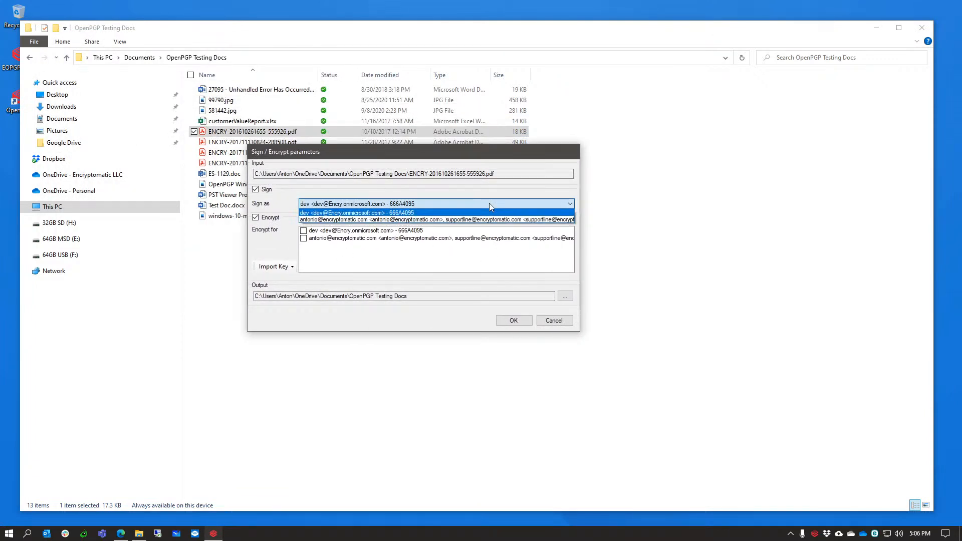
click(447, 221)
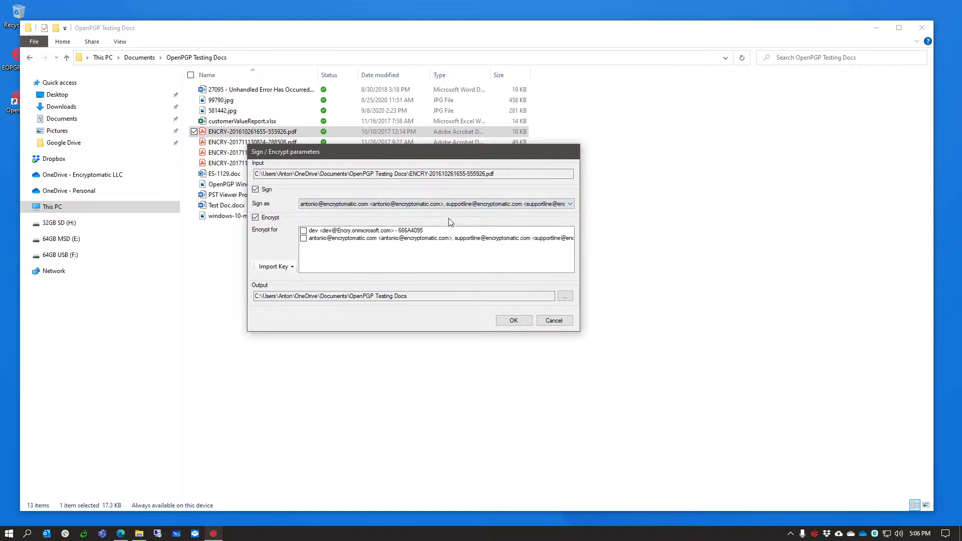
click(304, 238)
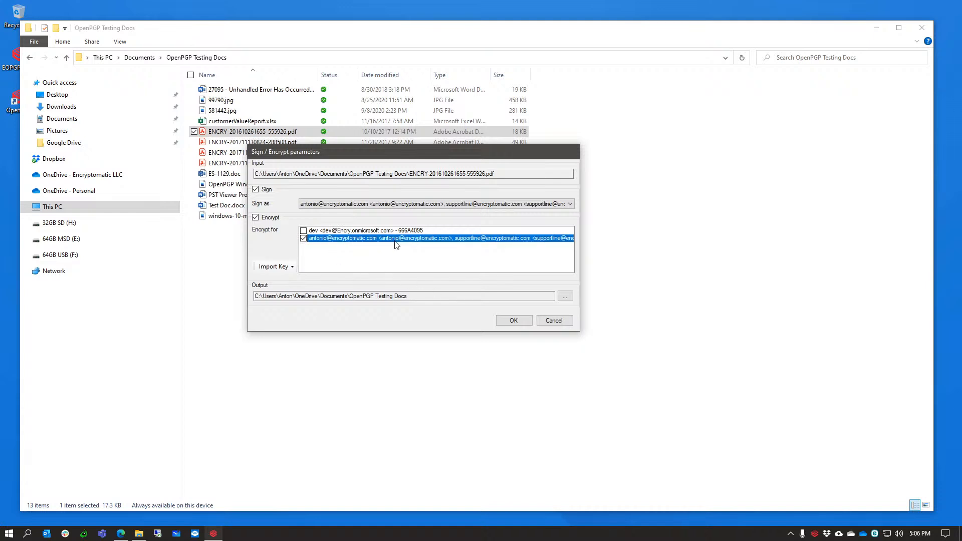
click(514, 323)
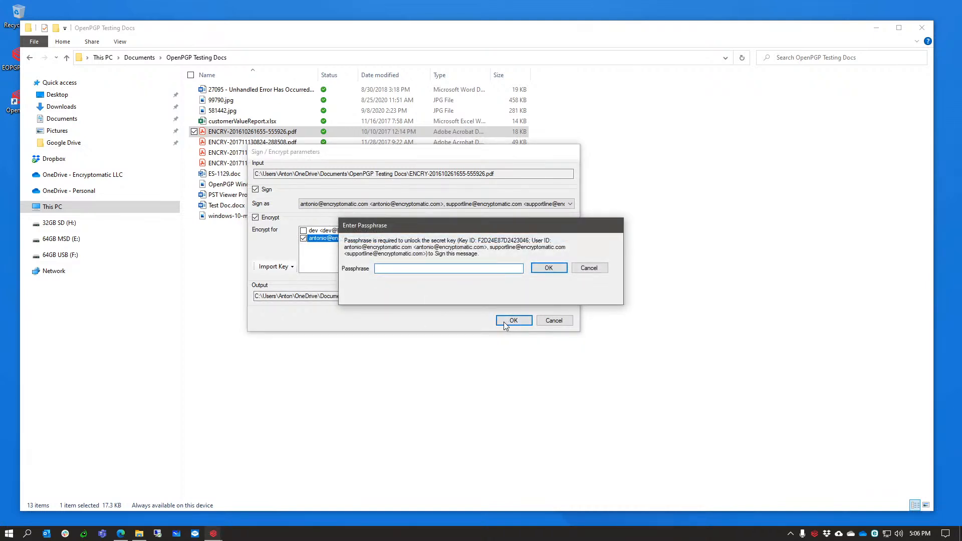
text(**)
click(551, 268)
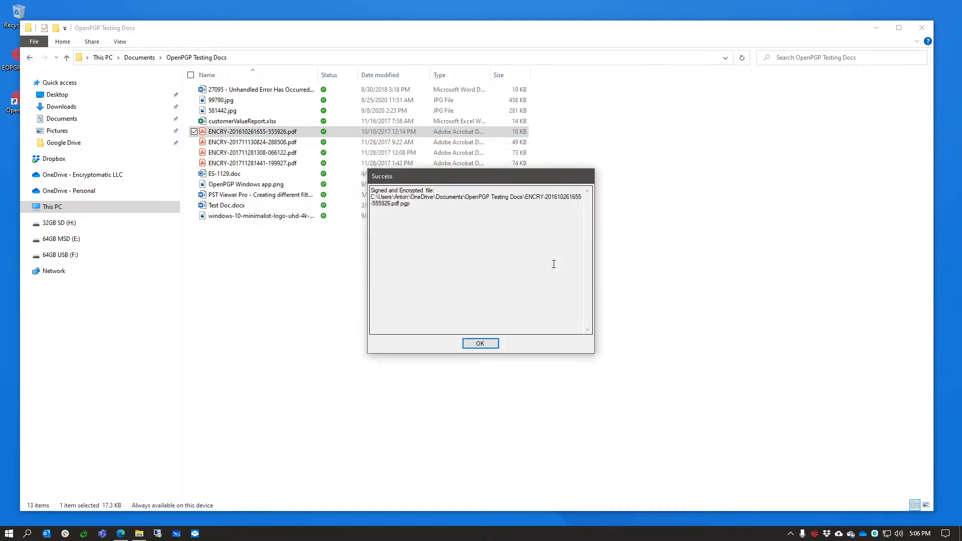
click(489, 346)
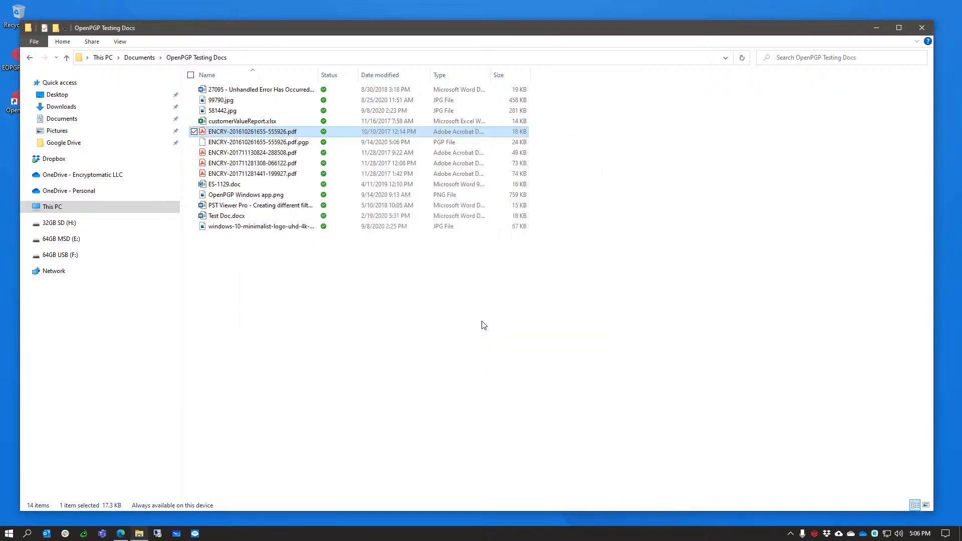
click(249, 143)
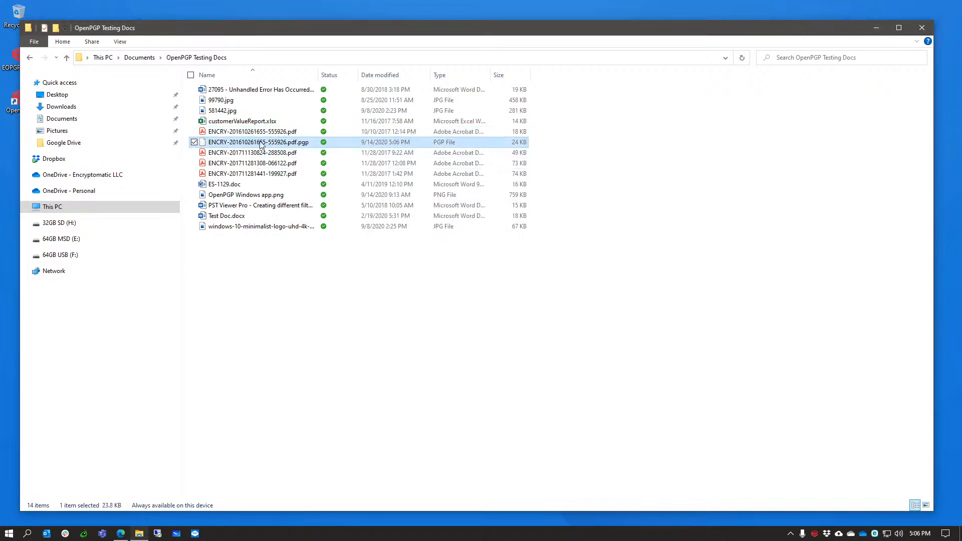
right_click(296, 144)
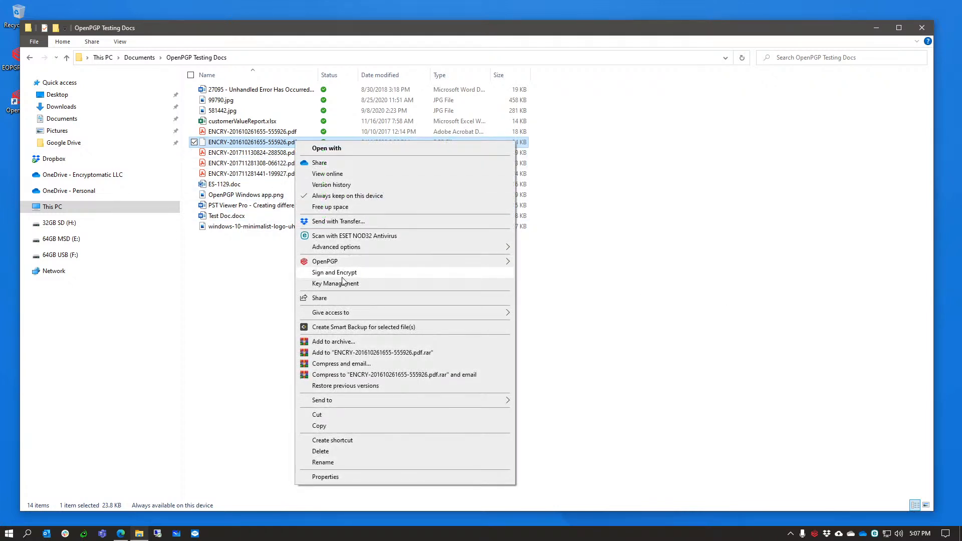
mouse_move(338, 261)
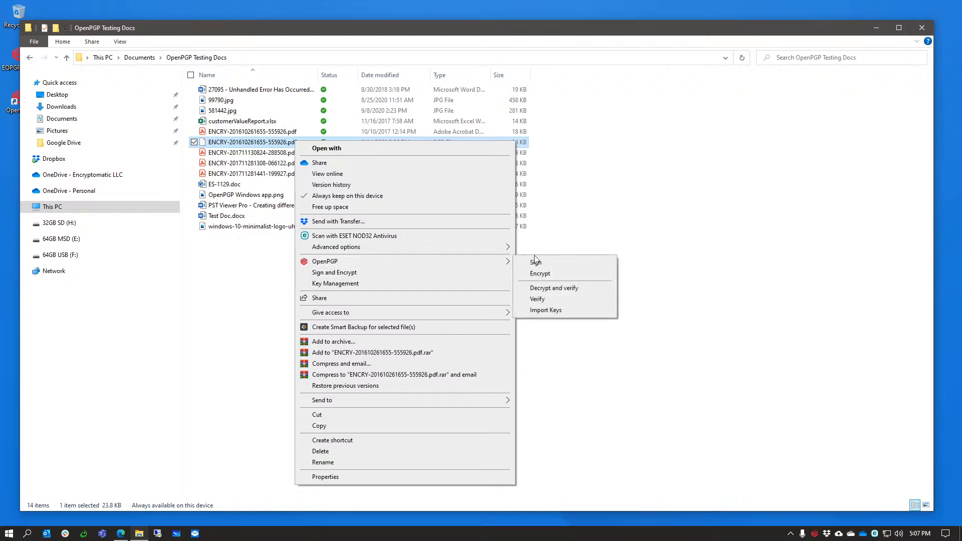
click(562, 288)
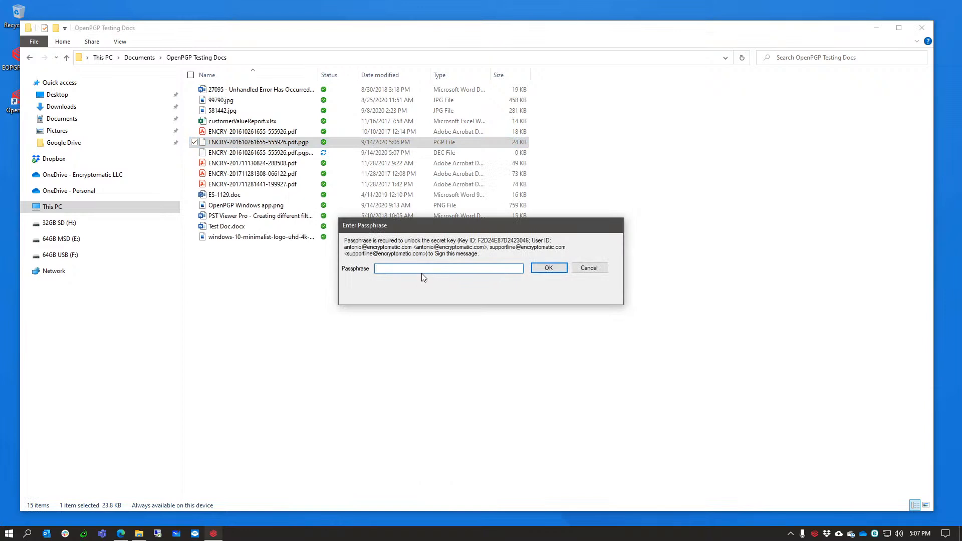
text(**)
key(Return)
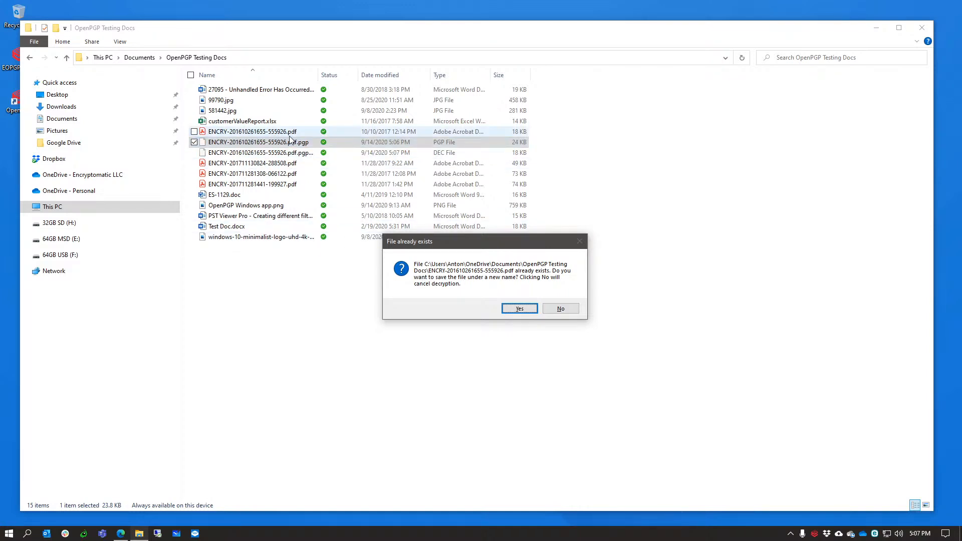
click(518, 308)
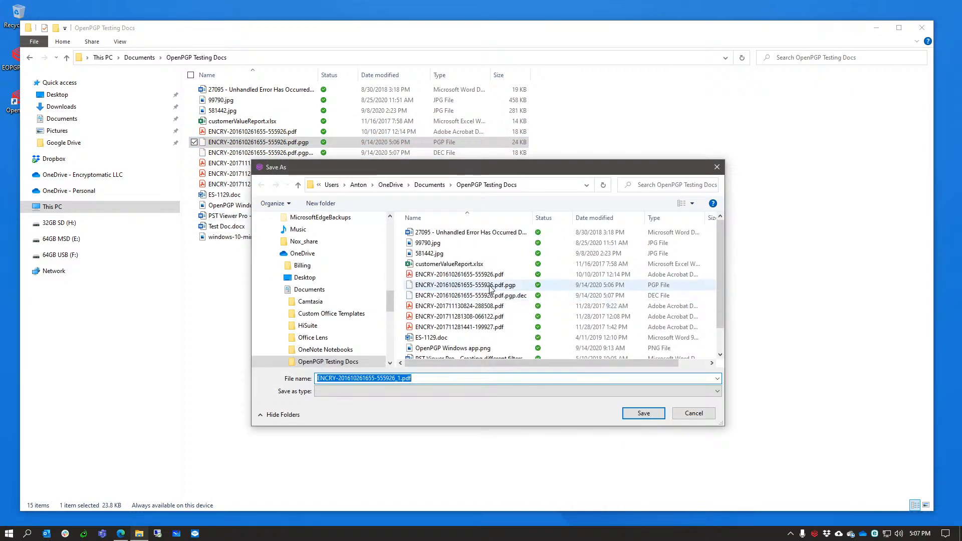
click(401, 377)
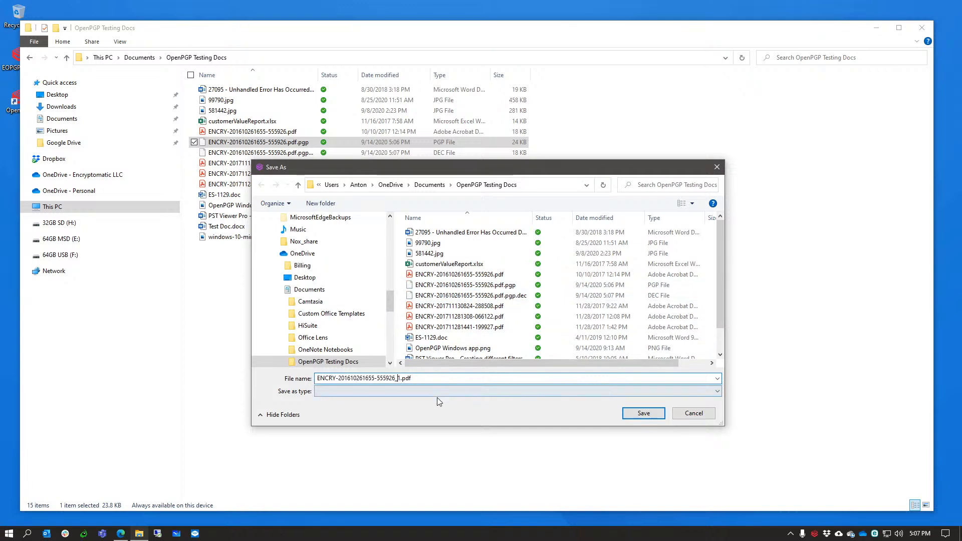
click(630, 416)
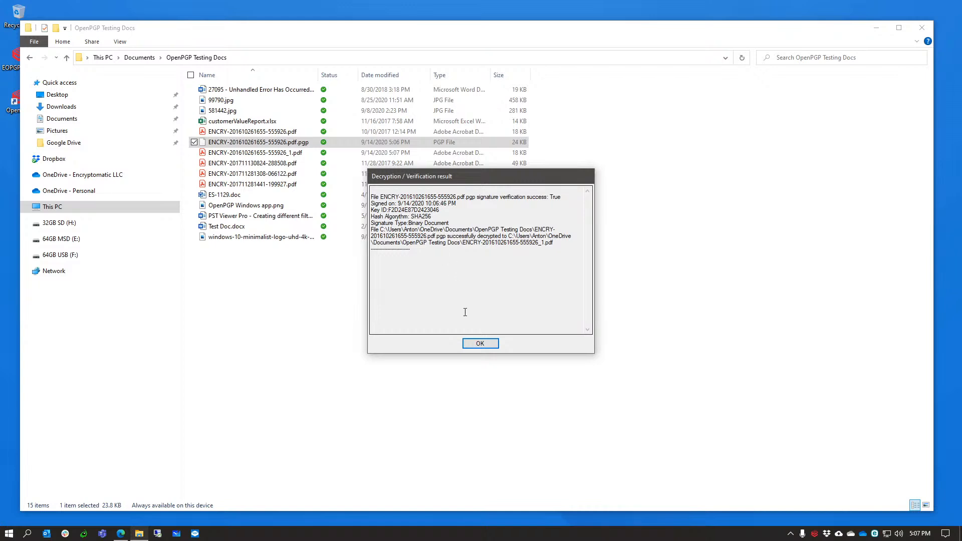
click(476, 344)
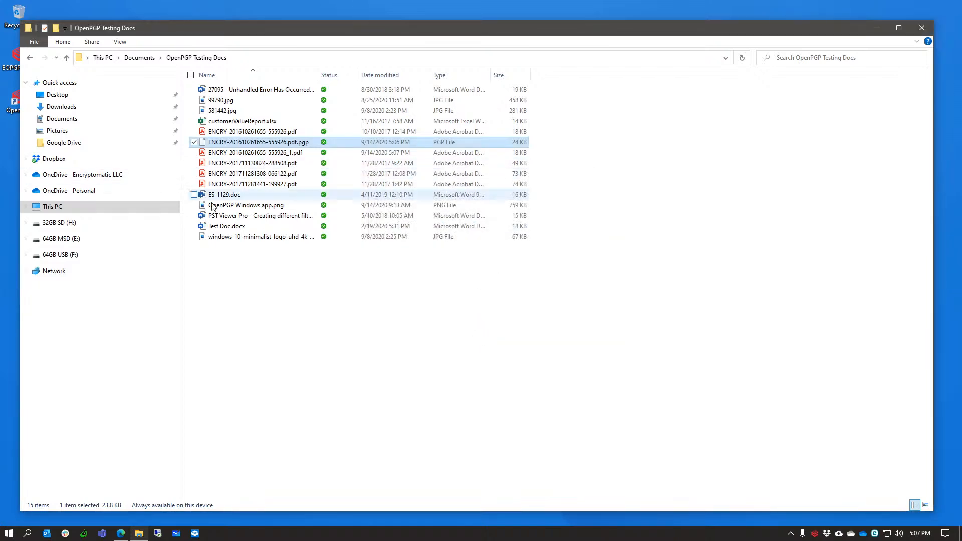
click(293, 153)
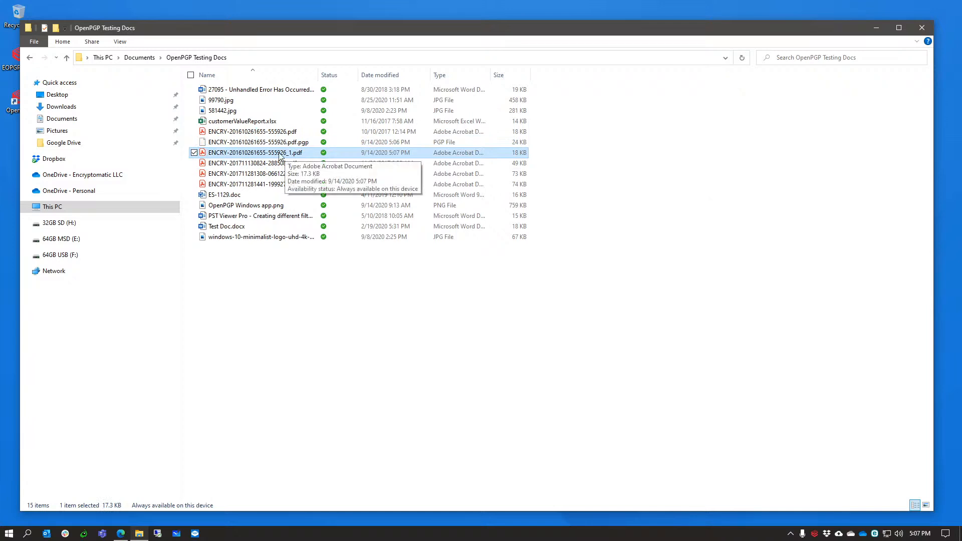
double_click(279, 154)
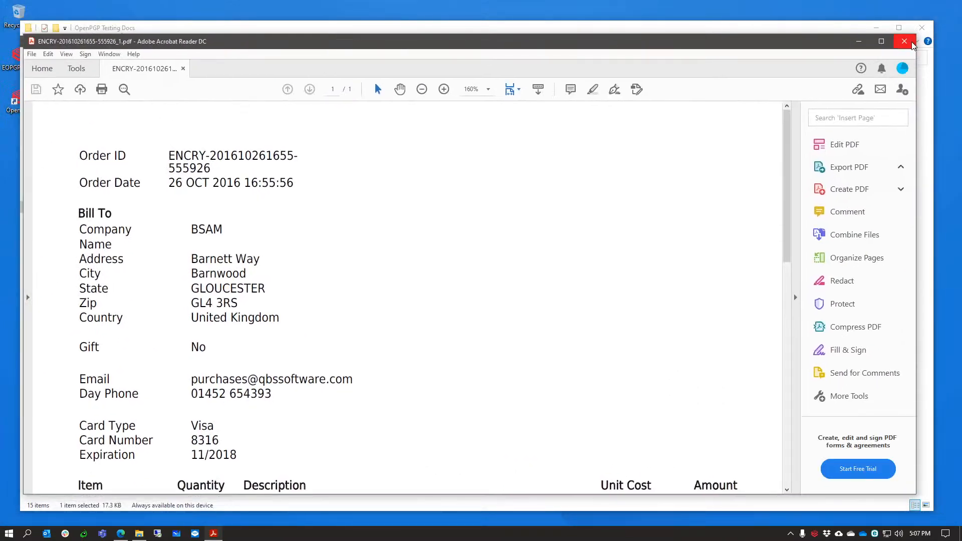
click(912, 44)
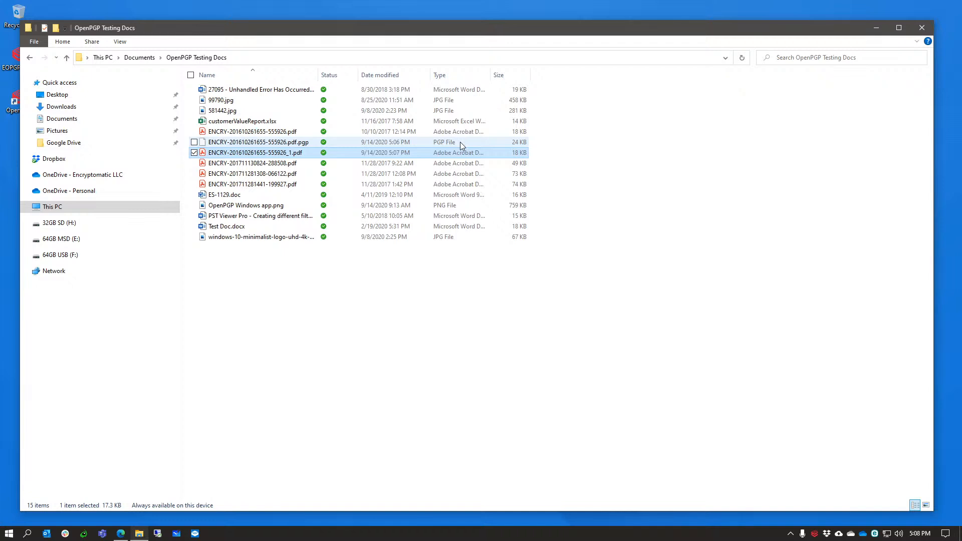
Add a new folder via New > Folder and name it 'Folder Encryption'.
right_click(258, 314)
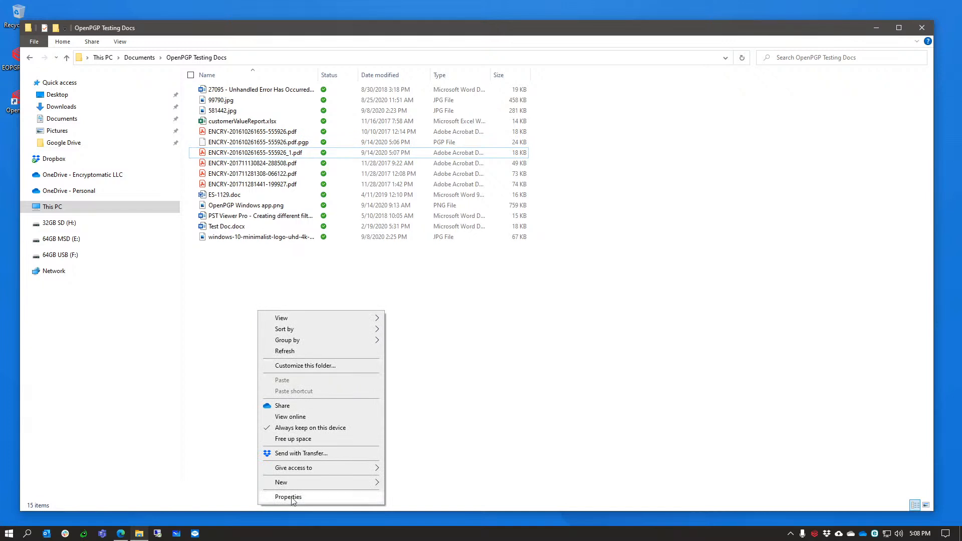
mouse_move(307, 482)
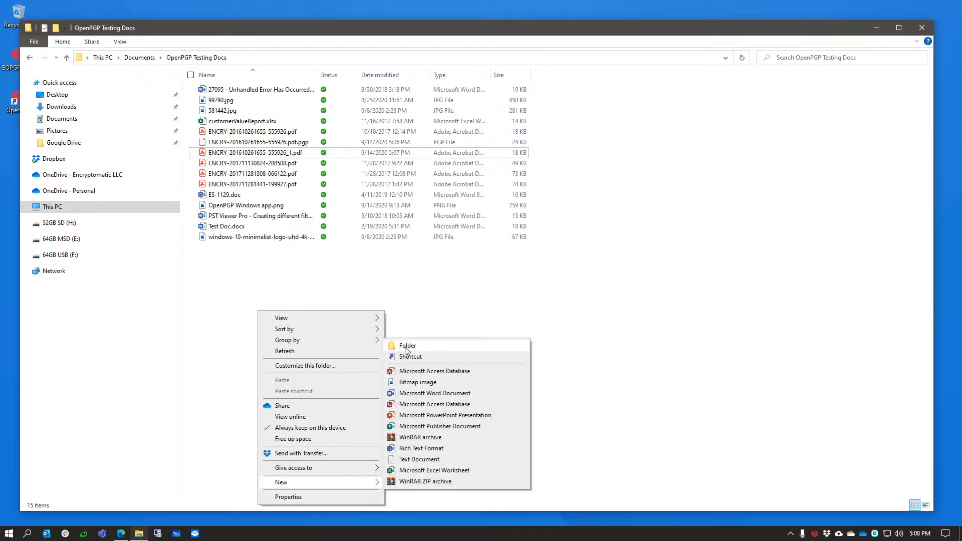
click(429, 347)
text(G)
key(BackSpace)
text(F)
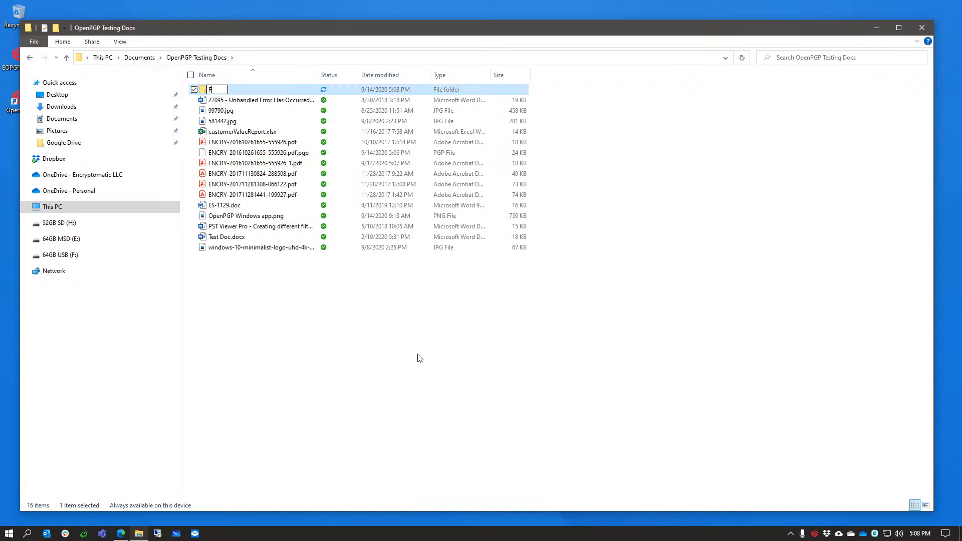
text(older Encryption)
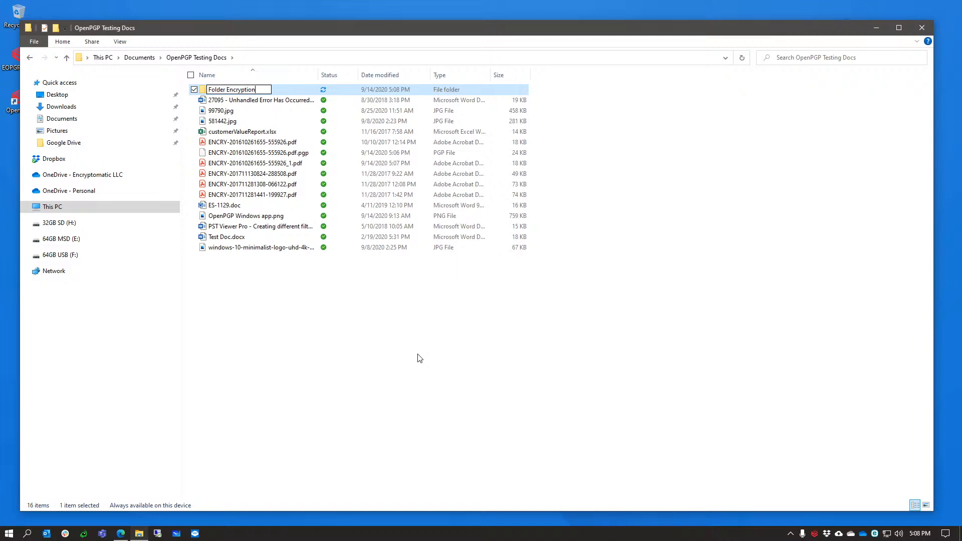
click(411, 348)
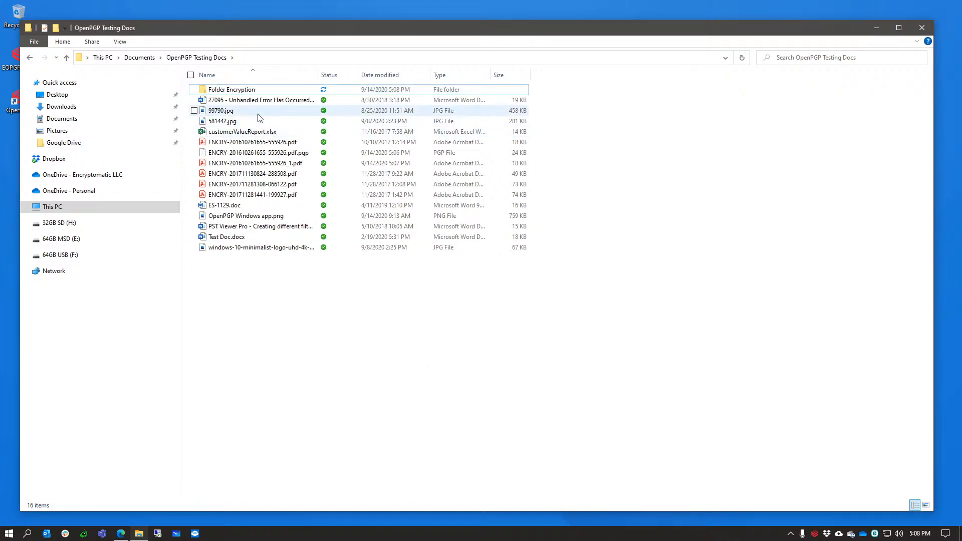
click(253, 102)
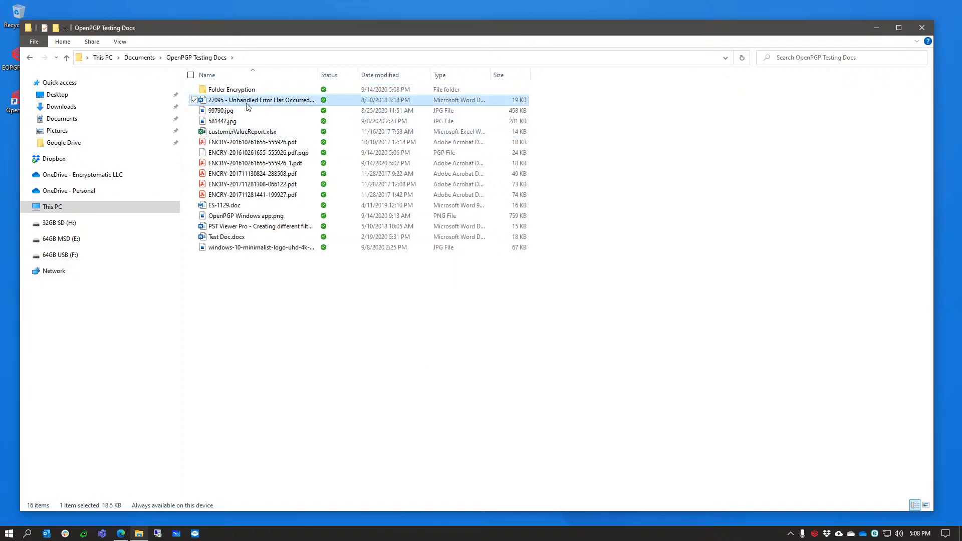
Select 27095, customerValueReport.xlsx and ES-1129.doc together and drag them into Folder Encryption.
ctrl+click(236, 132)
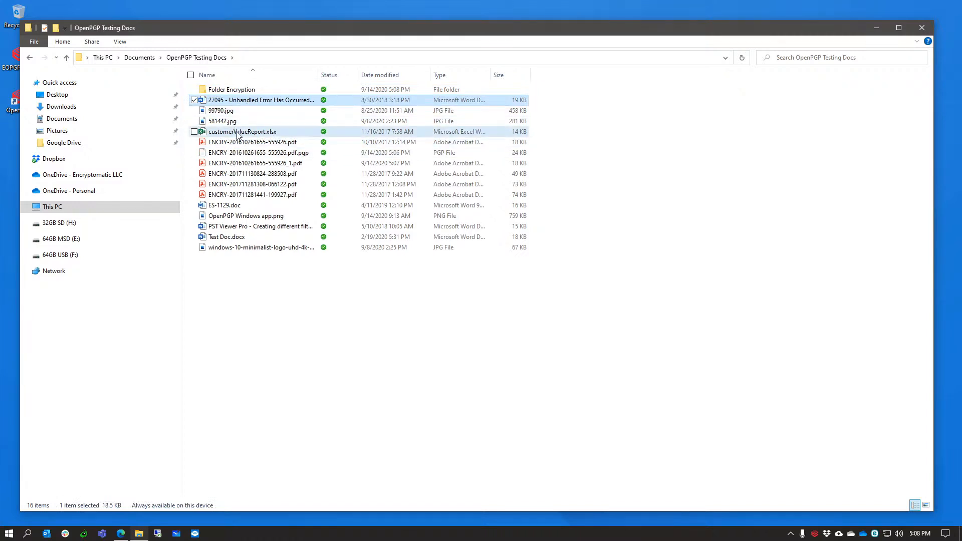
ctrl+click(232, 206)
drag(231, 206, 256, 92)
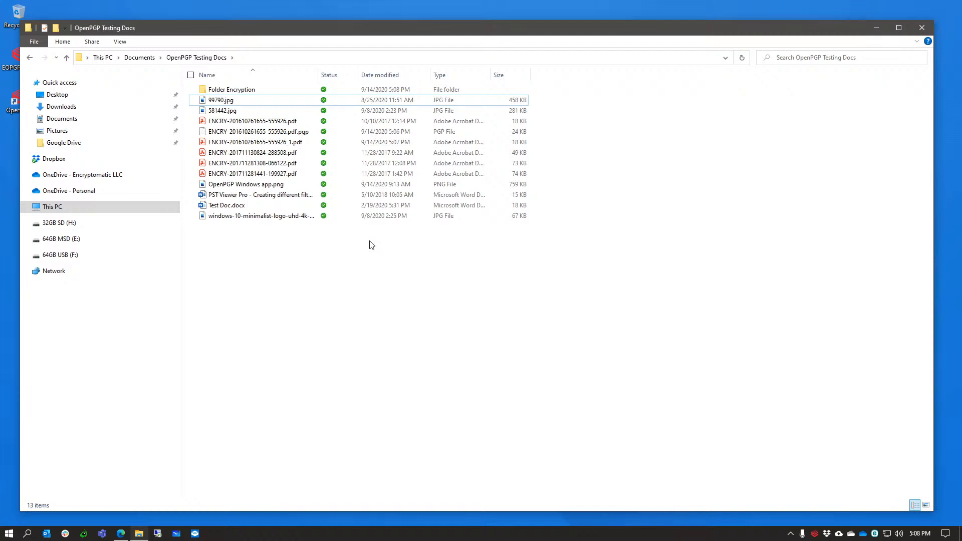
click(253, 94)
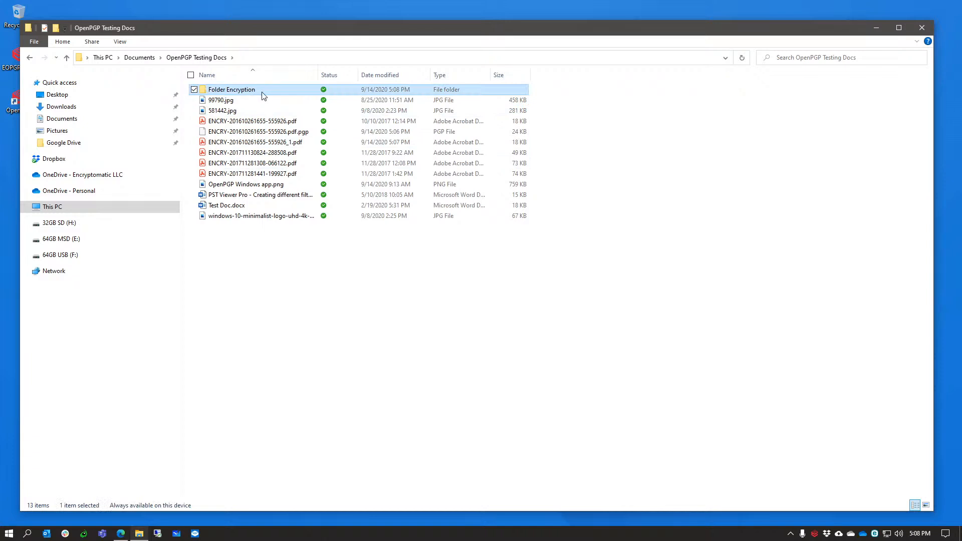
Run Sign and Encrypt on Folder Encryption, confirm the settings and passphrase, and dismiss Success.
click(262, 90)
right_click(263, 91)
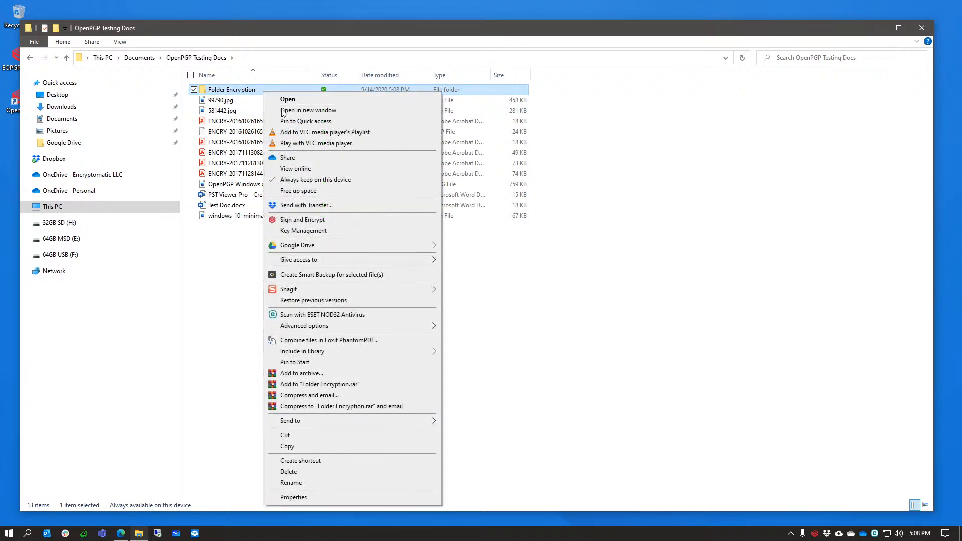
click(291, 224)
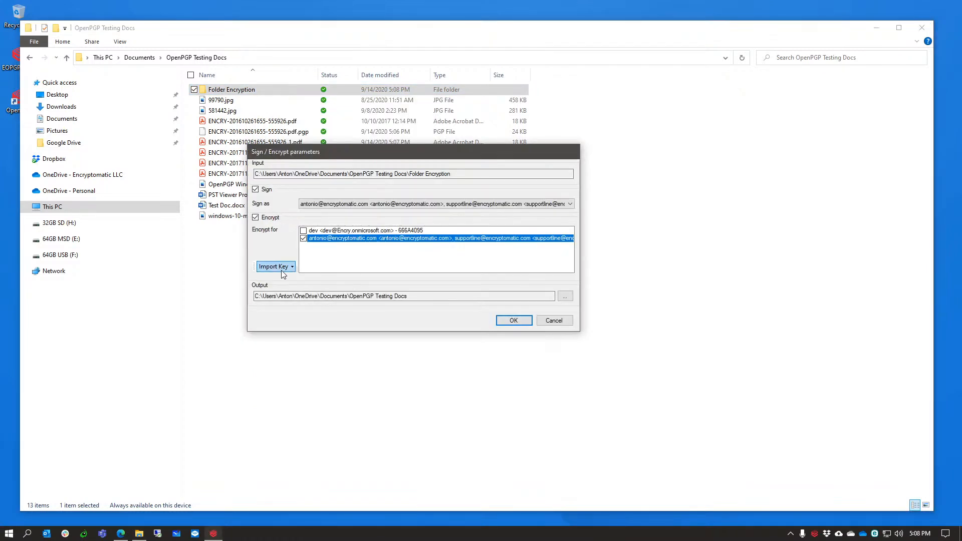
click(512, 322)
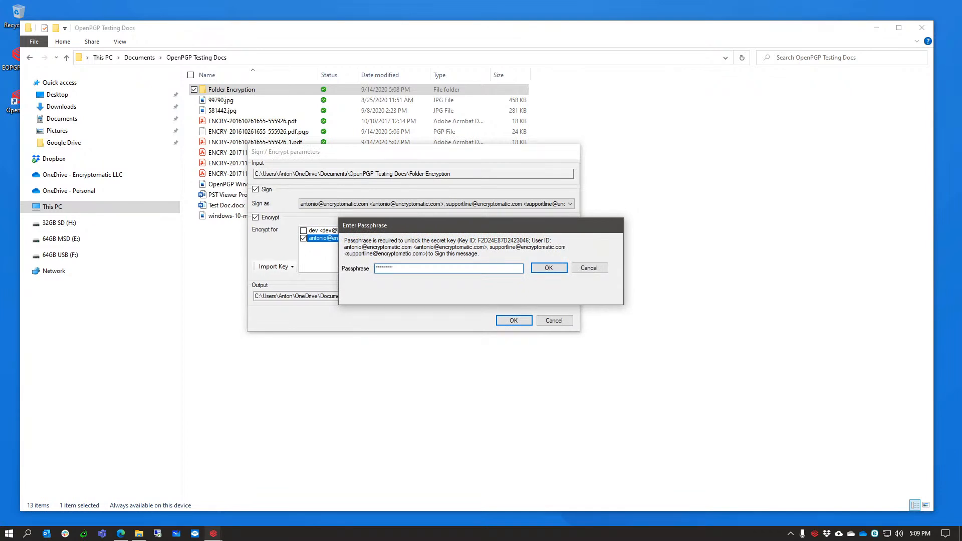
key(Return)
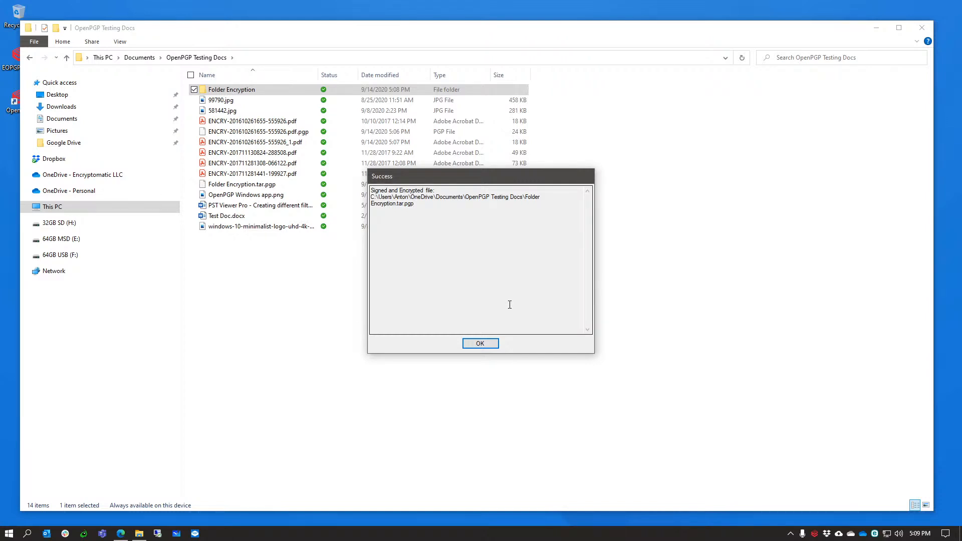
click(481, 345)
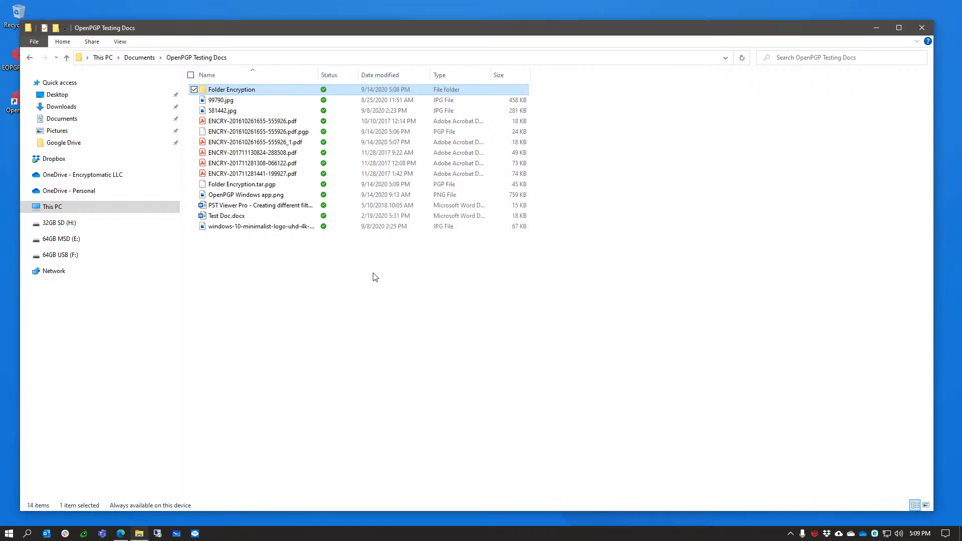
Run Decrypt and verify on Folder Encryption.tar.pgp, re-entering the passphrase after an error.
click(260, 187)
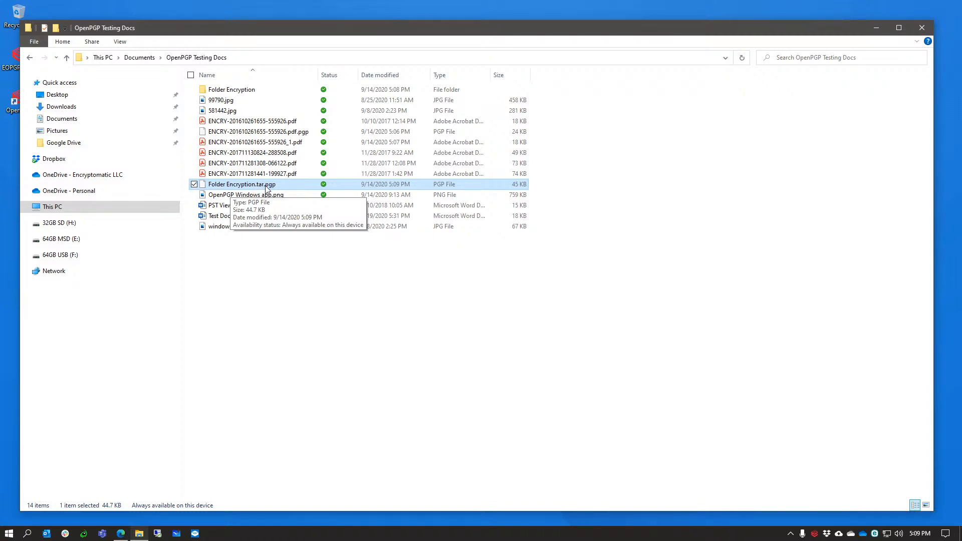
right_click(266, 186)
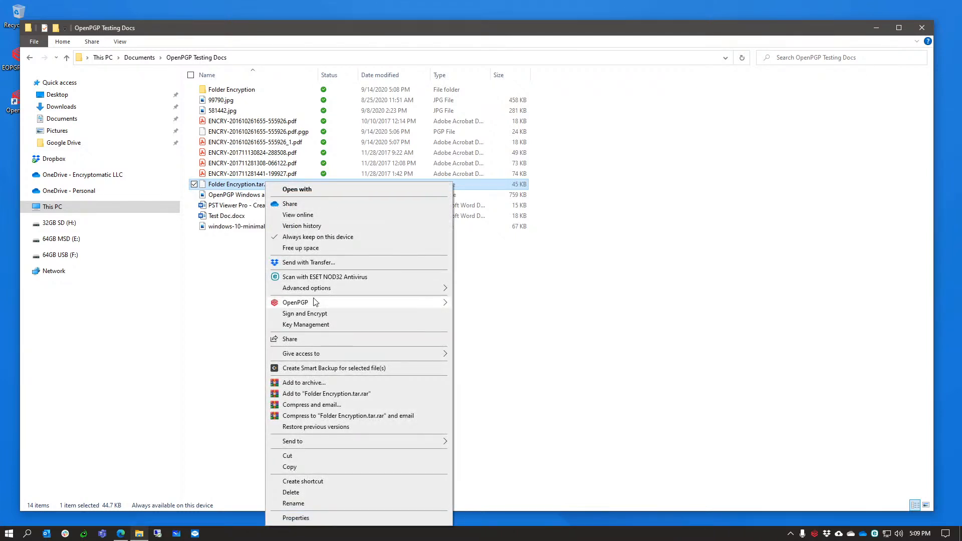
mouse_move(384, 307)
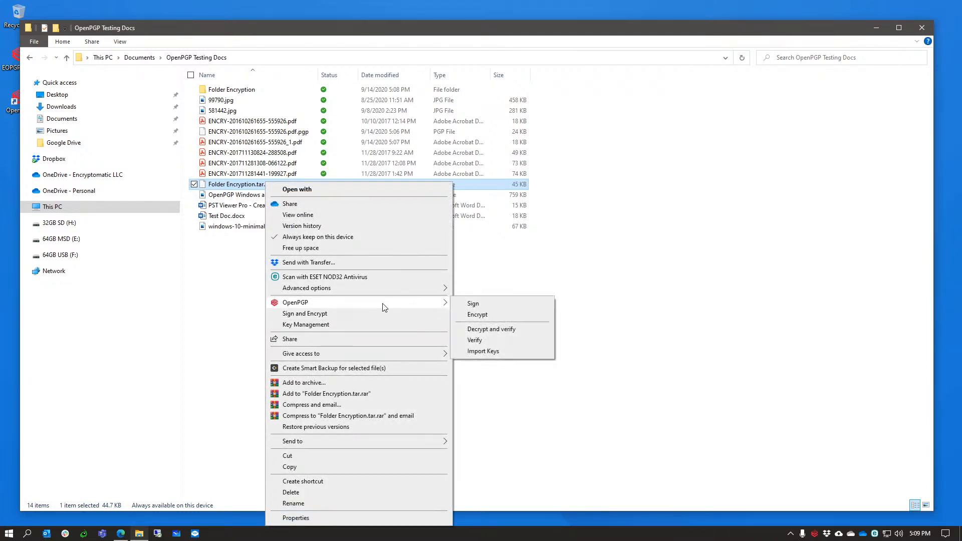
click(491, 331)
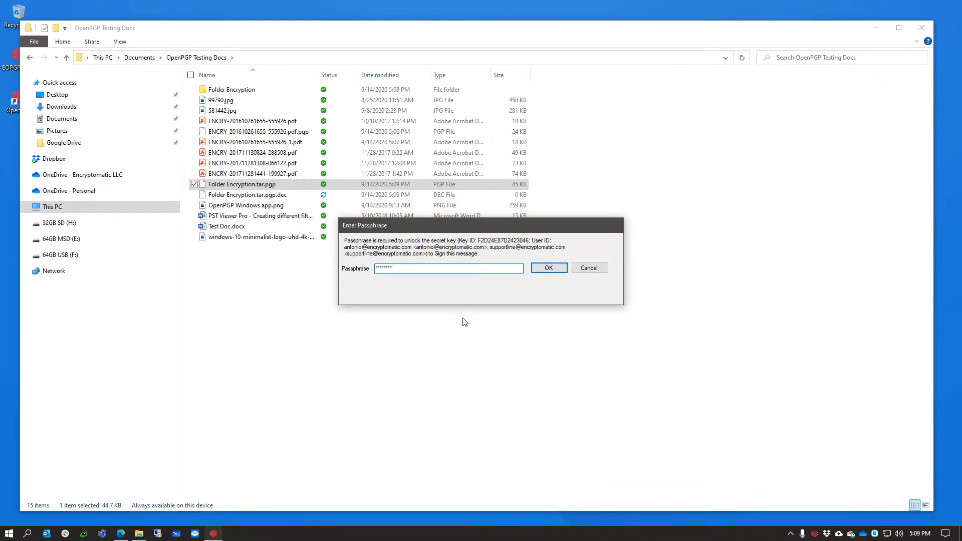
click(549, 269)
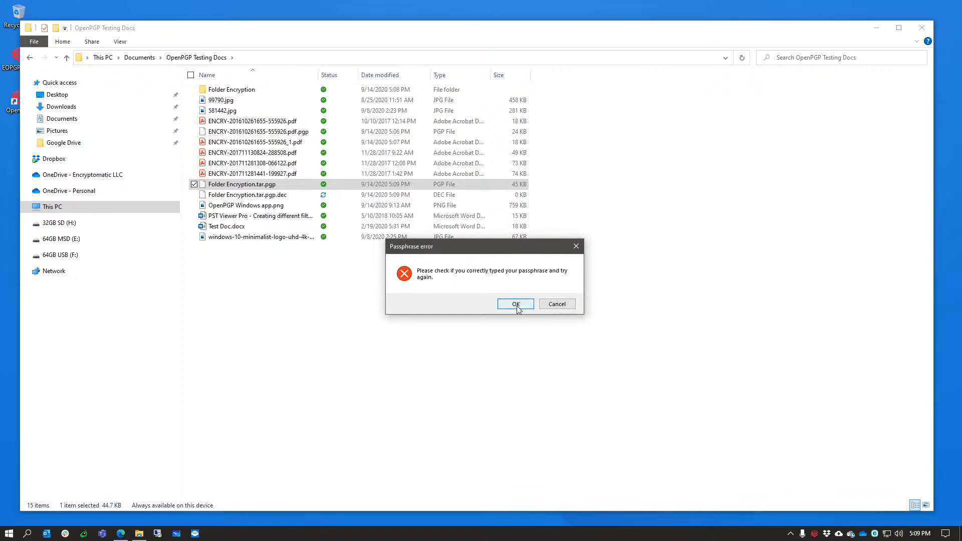
click(516, 304)
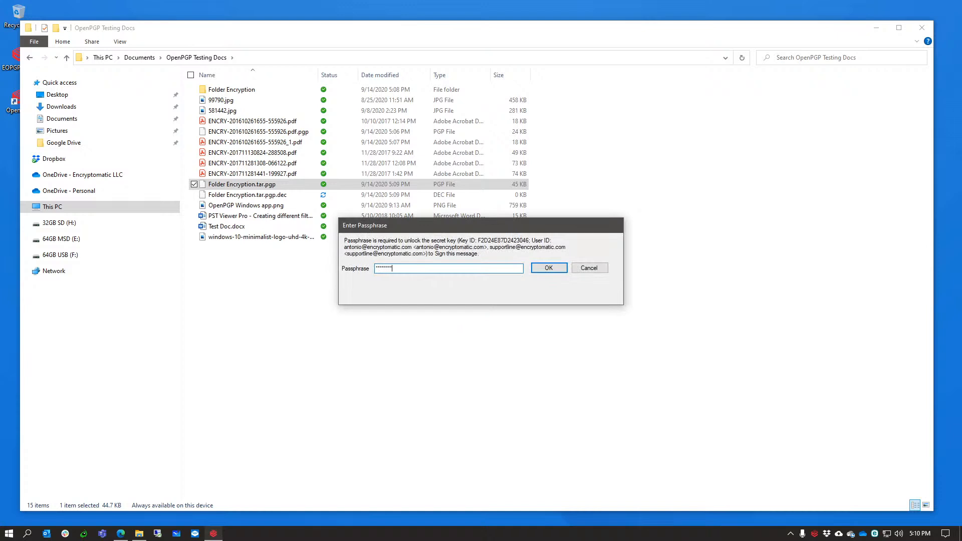
key(Return)
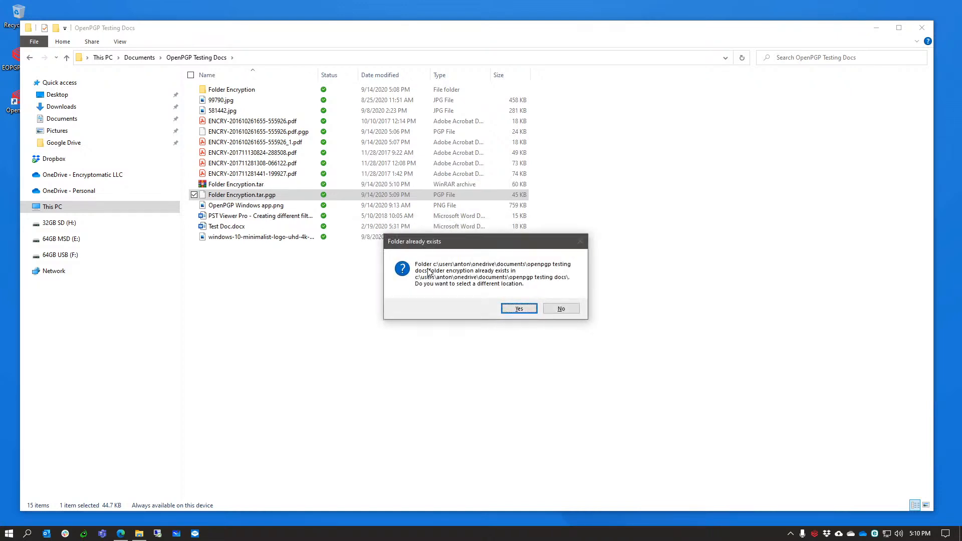
Choose the Folder Encryption folder as the output location for the decrypted contents.
click(521, 309)
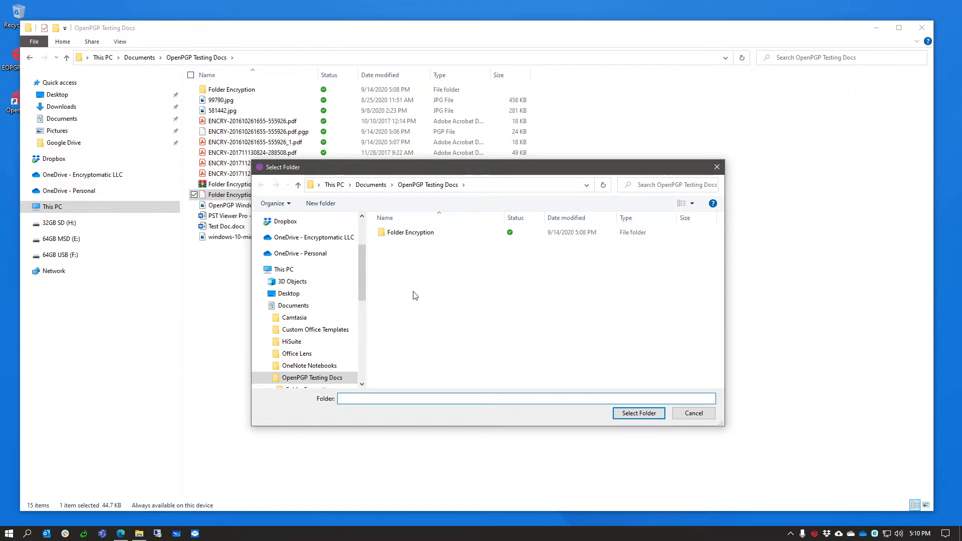
click(411, 233)
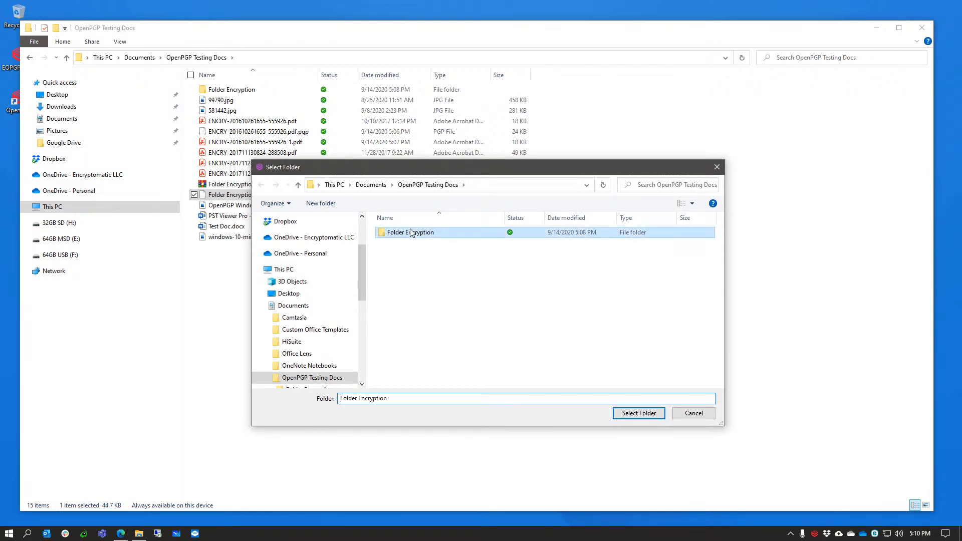
double_click(411, 233)
click(630, 416)
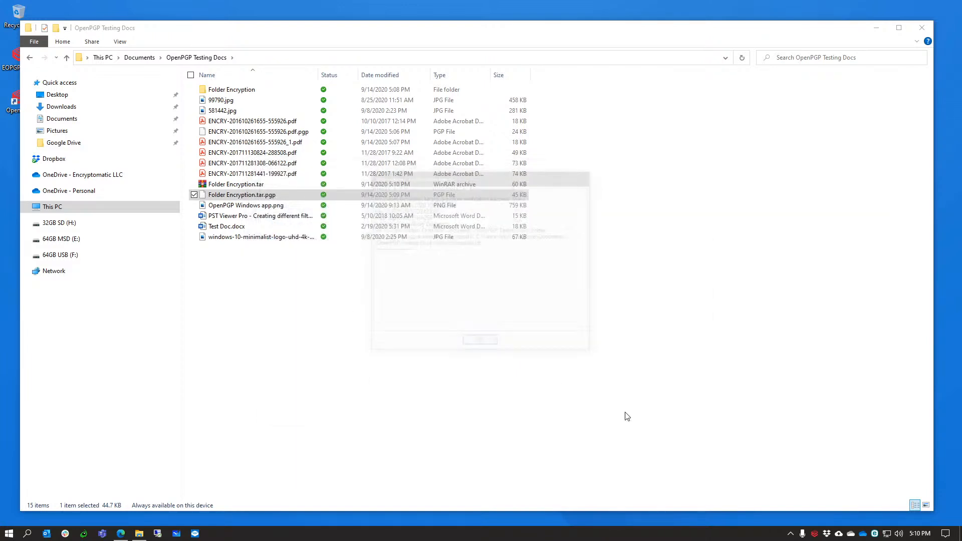
click(485, 342)
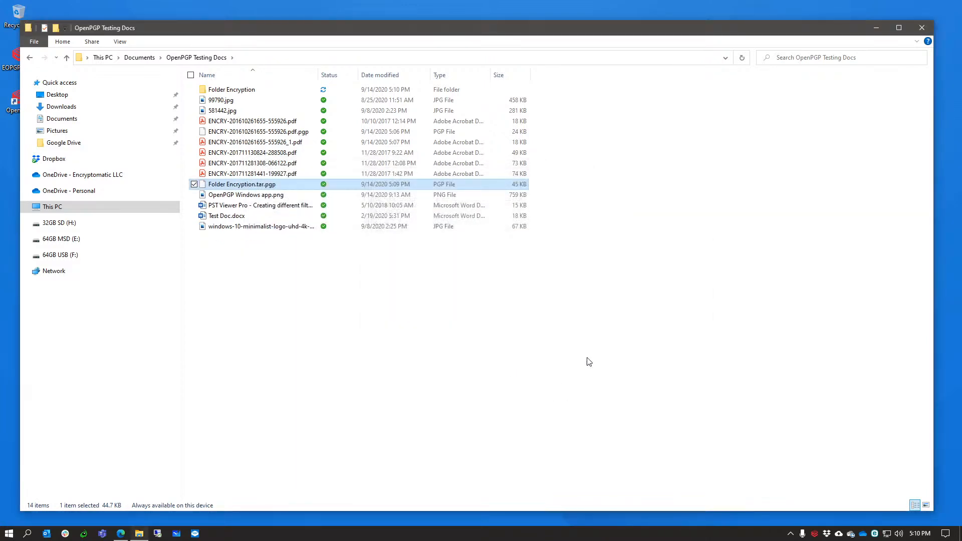
double_click(236, 90)
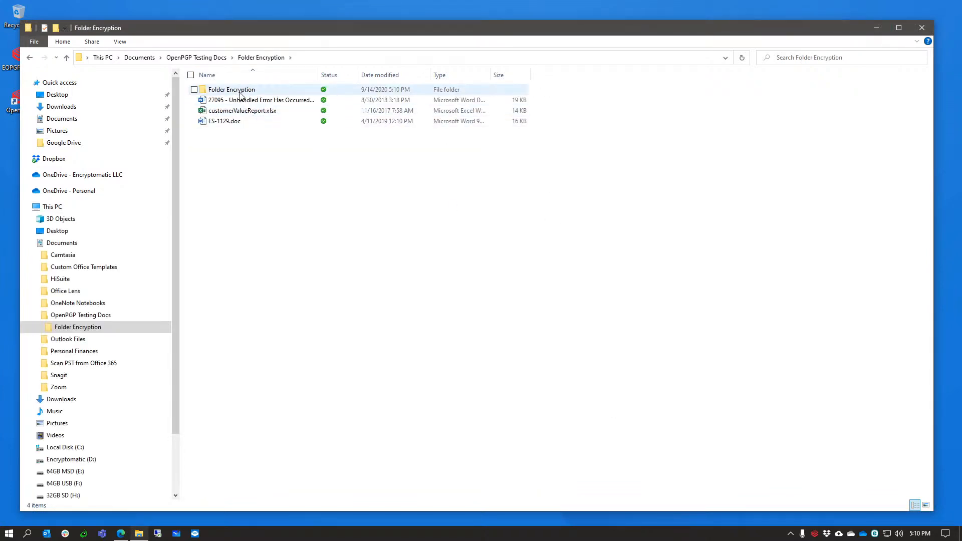
double_click(240, 91)
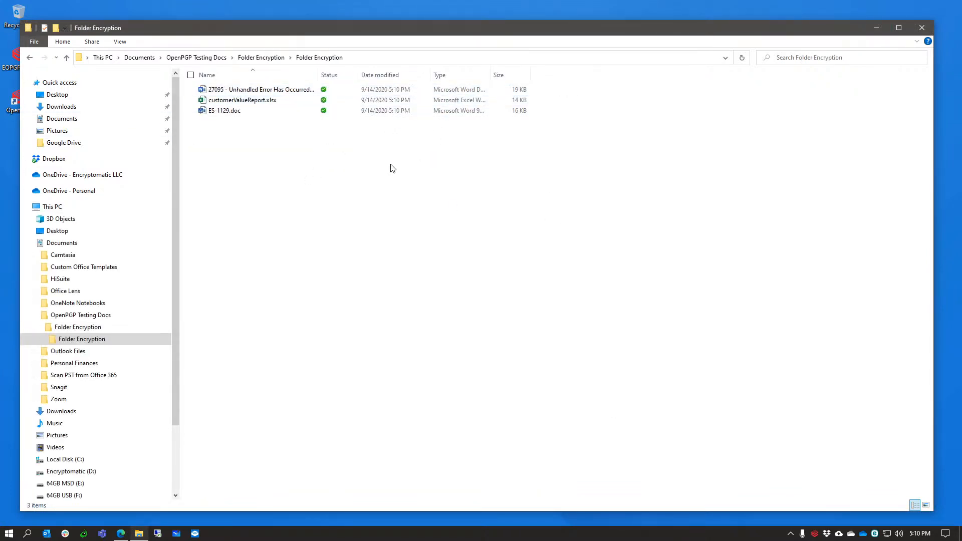
click(67, 59)
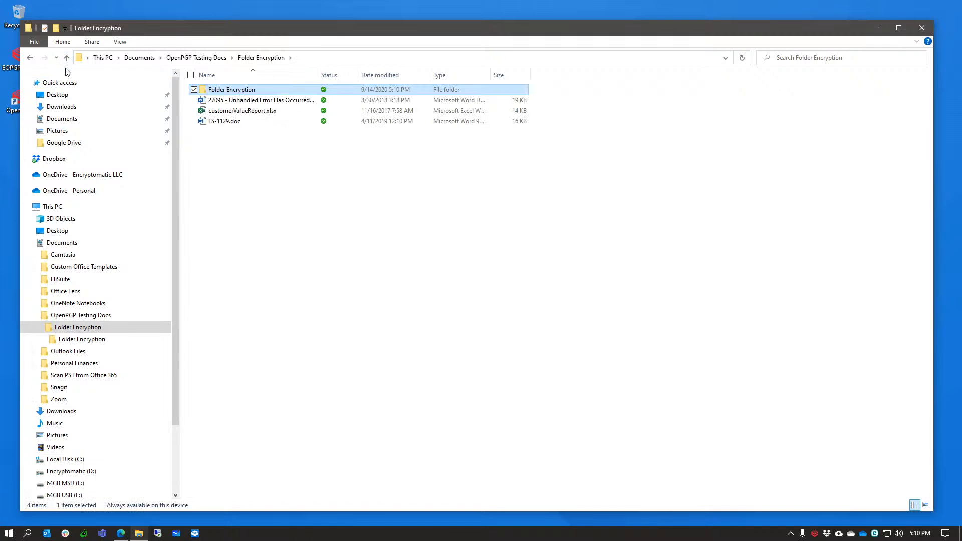
click(66, 58)
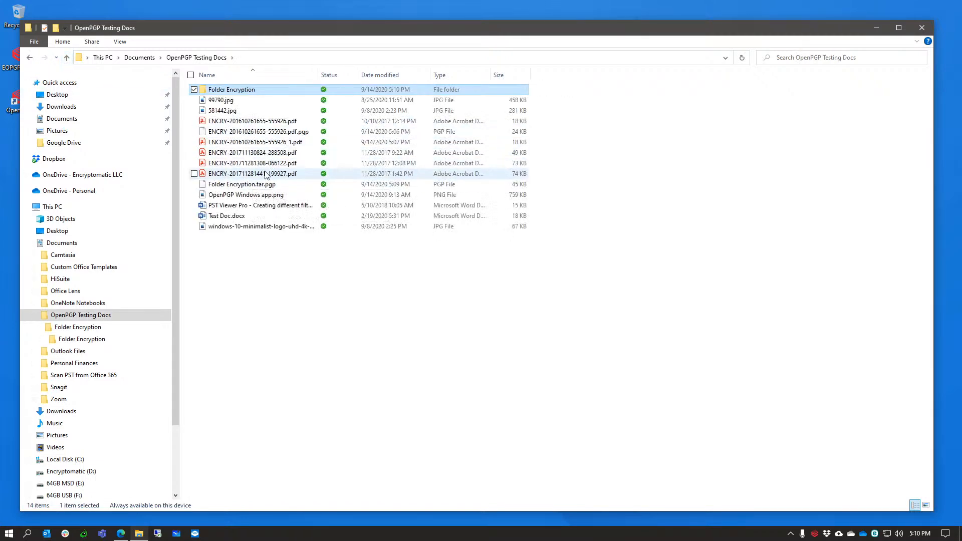
click(240, 133)
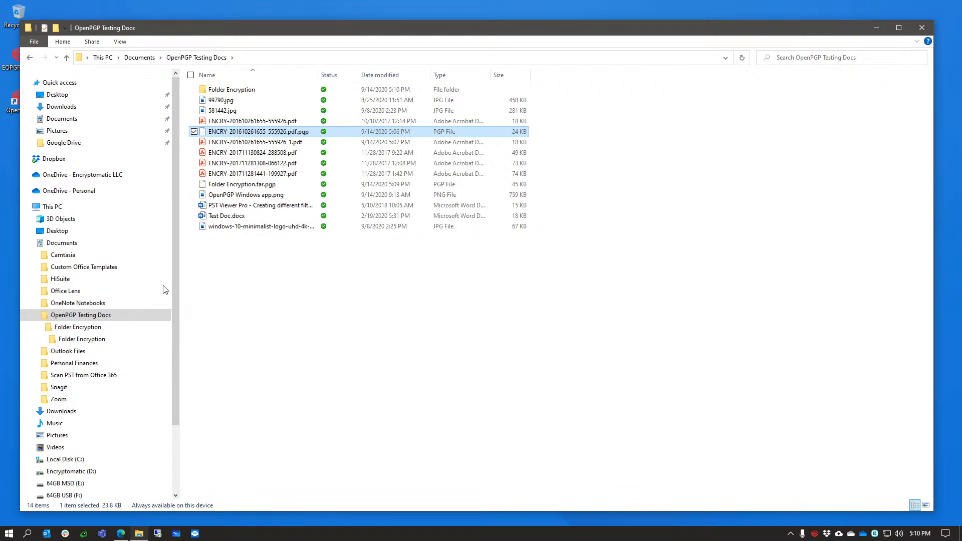
Address the Gmail message to the support e-mail address and set the subject 'test email'.
click(119, 534)
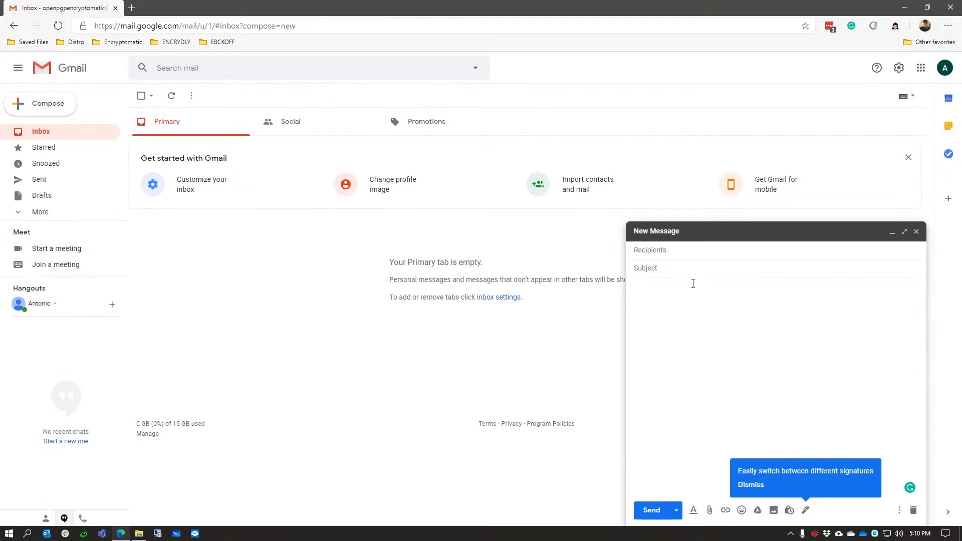
click(691, 256)
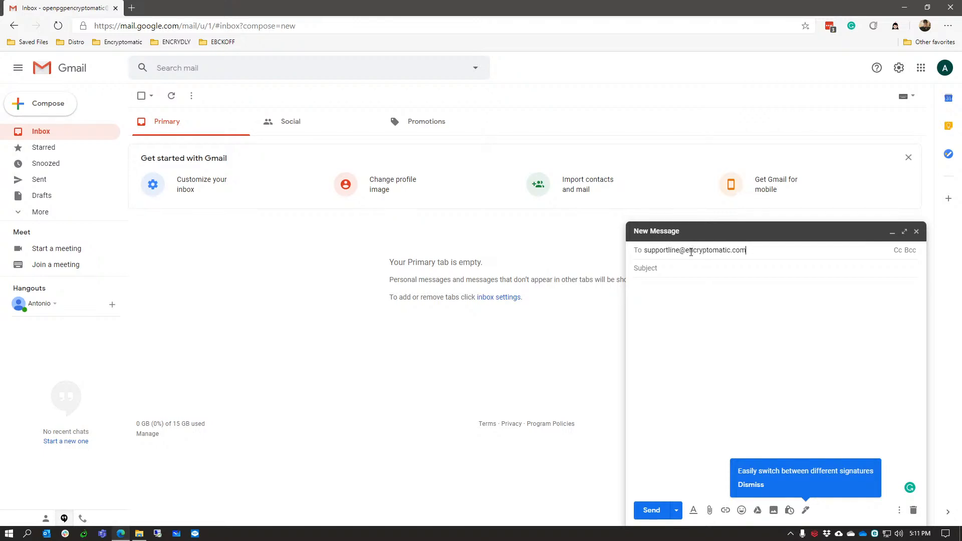
click(690, 268)
text(t)
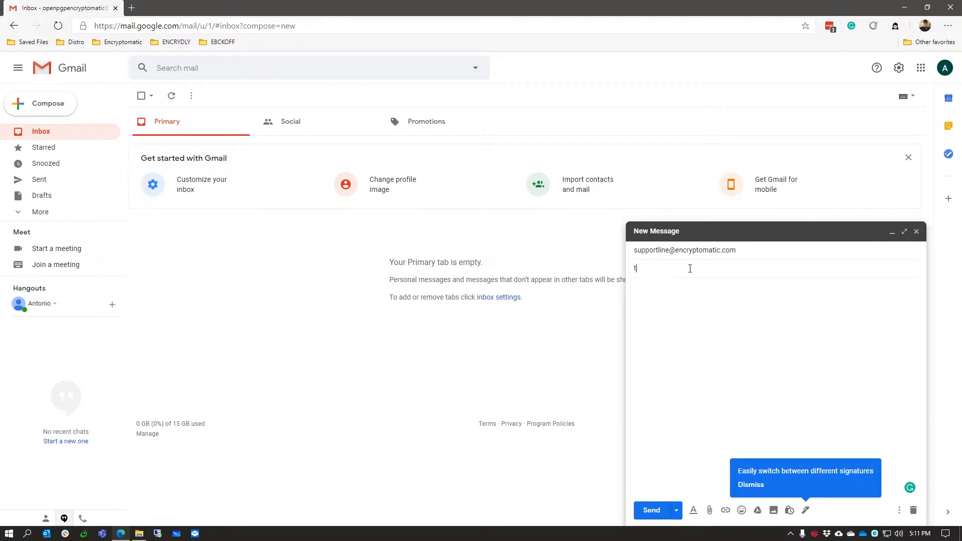
text(est eami)
click(710, 510)
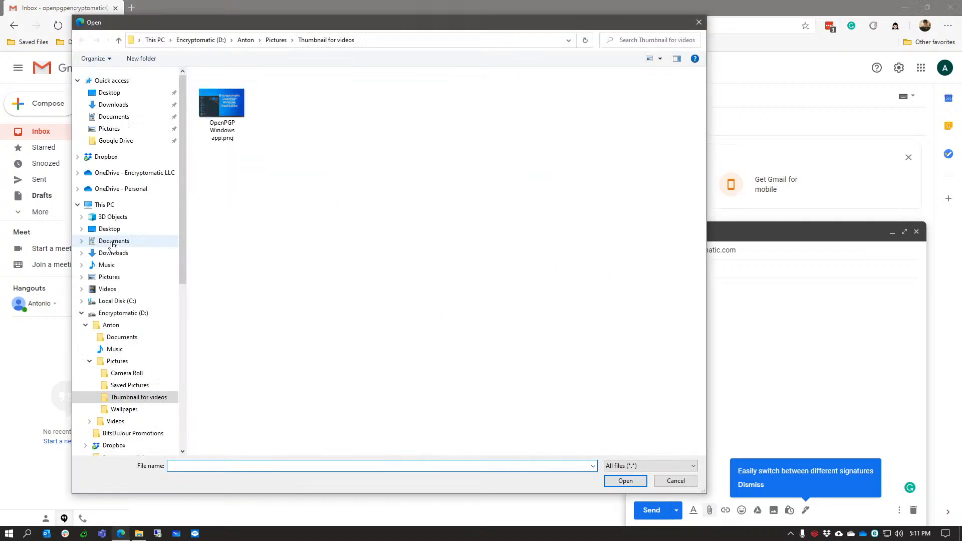
click(113, 243)
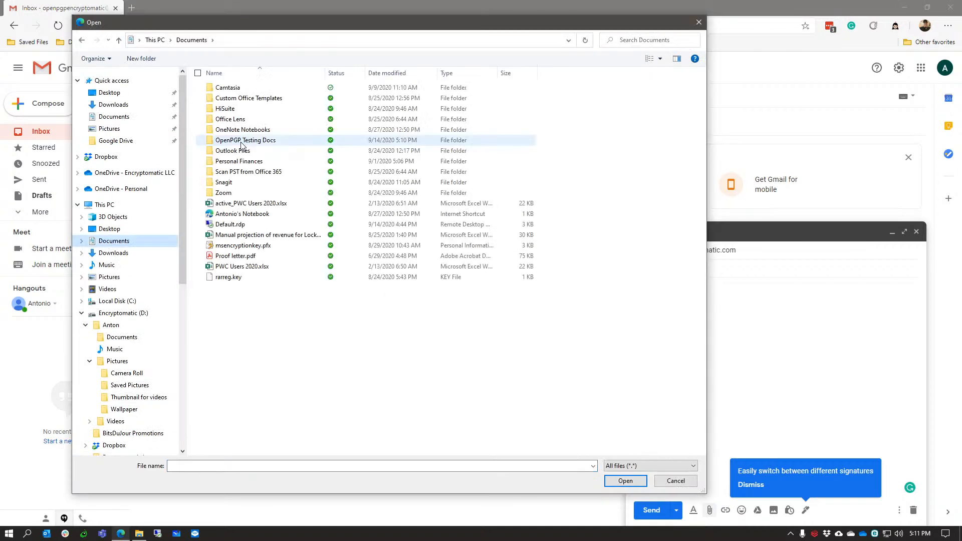
double_click(241, 142)
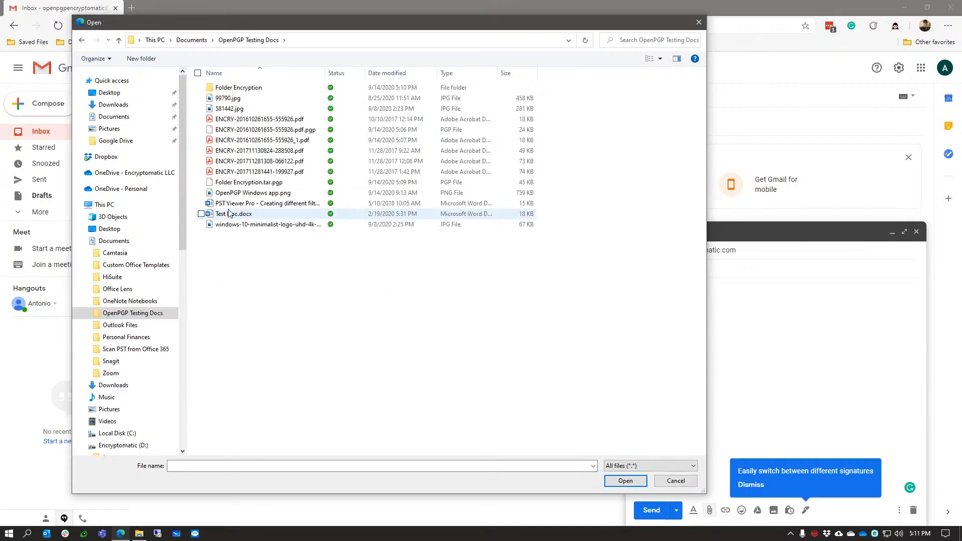
click(246, 130)
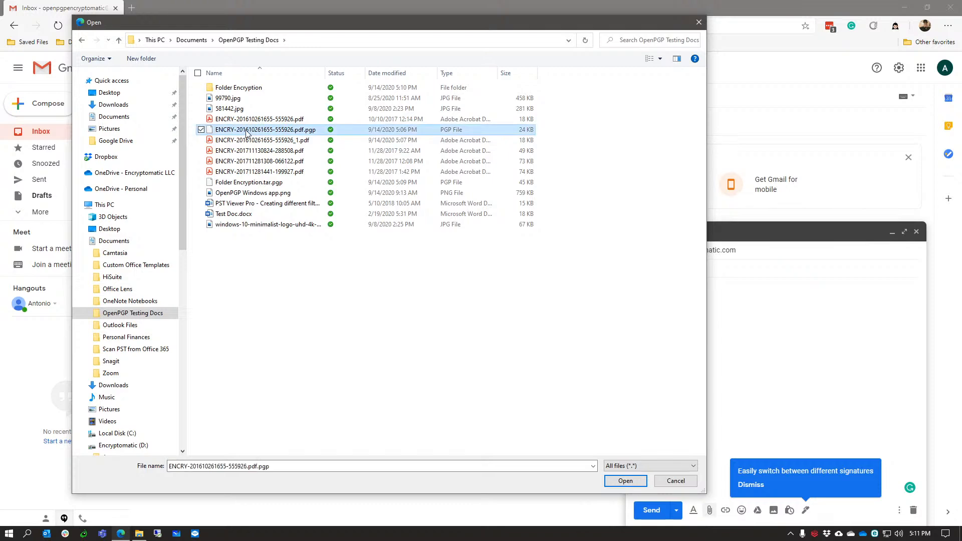
click(625, 481)
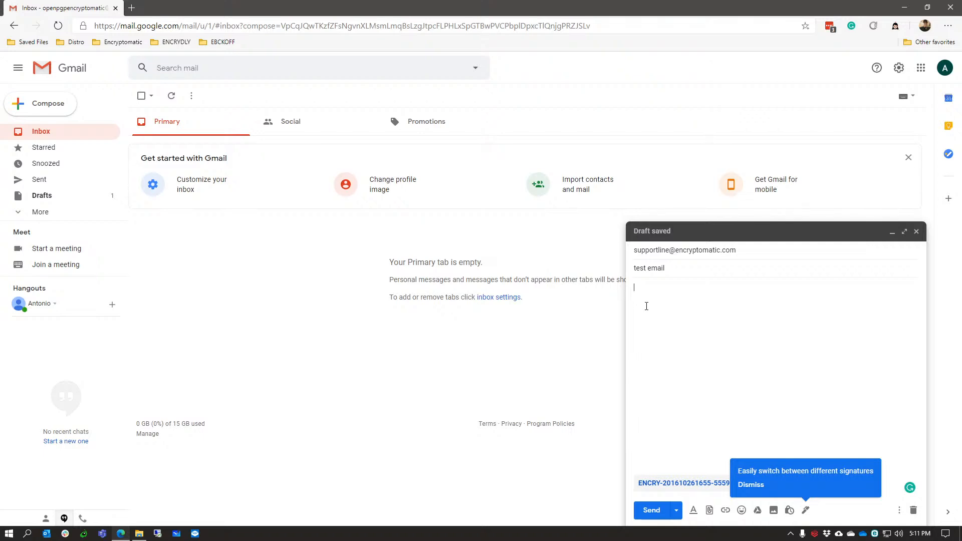
Write 'Hey this is an encrypted attachment' as the body, send it, and minimise Edge.
text(Hey this is an encrypted attach)
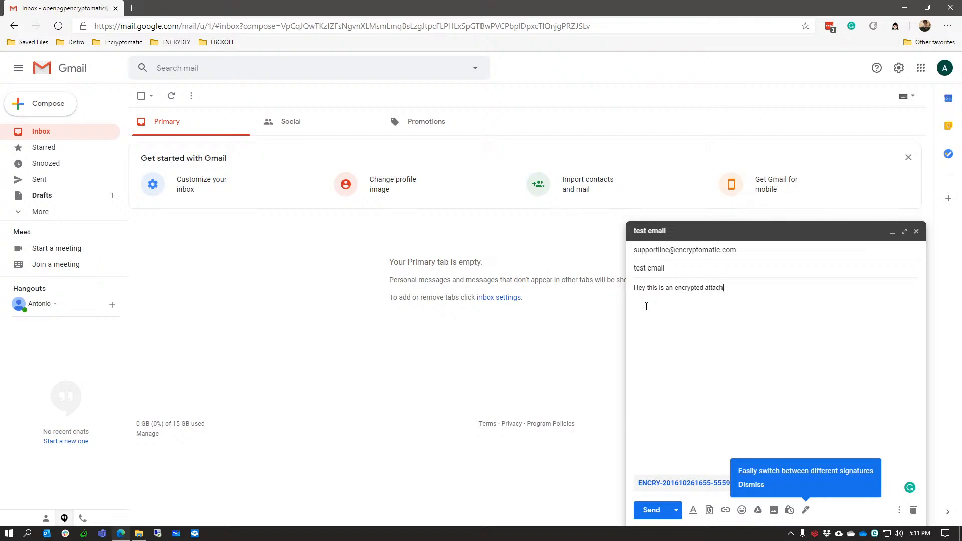
text(ment)
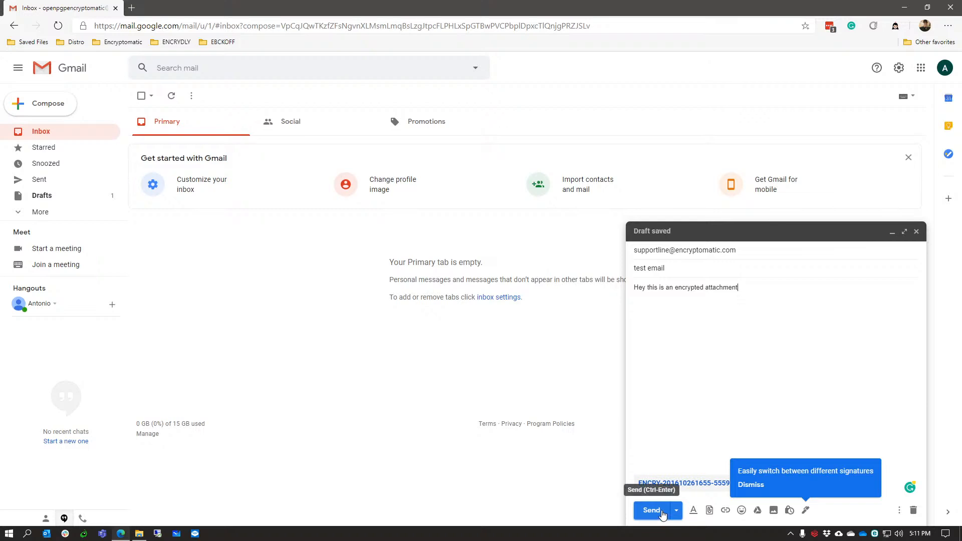
click(652, 510)
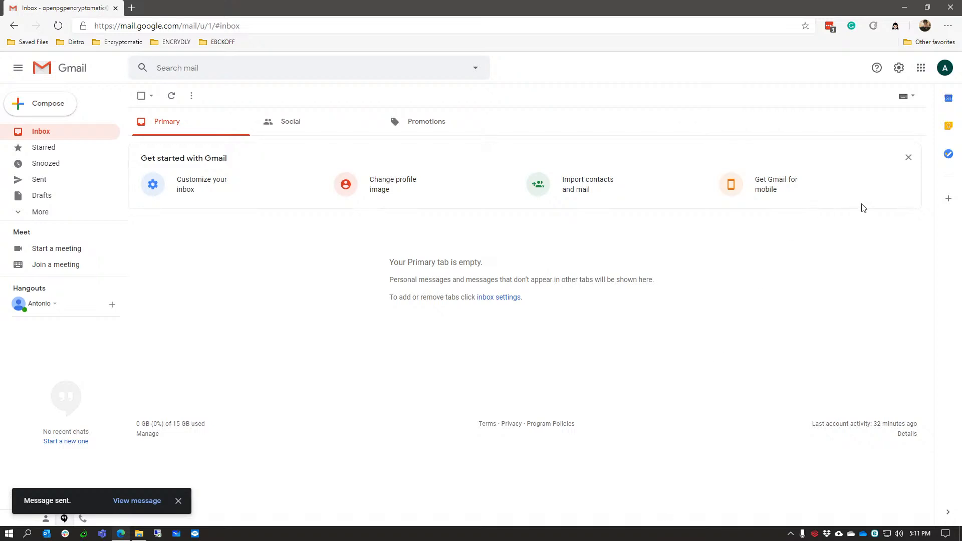
click(905, 7)
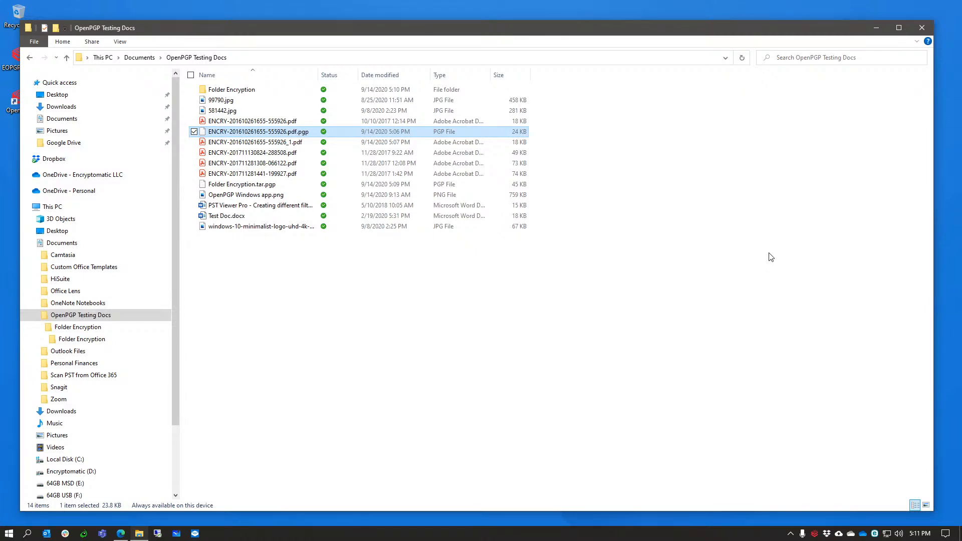
Sign and encrypt the inner Folder Encryption subfolder with the passphrase, creating the 45 KB Folder Encryption.tar.pgp.
click(255, 90)
double_click(255, 90)
right_click(247, 93)
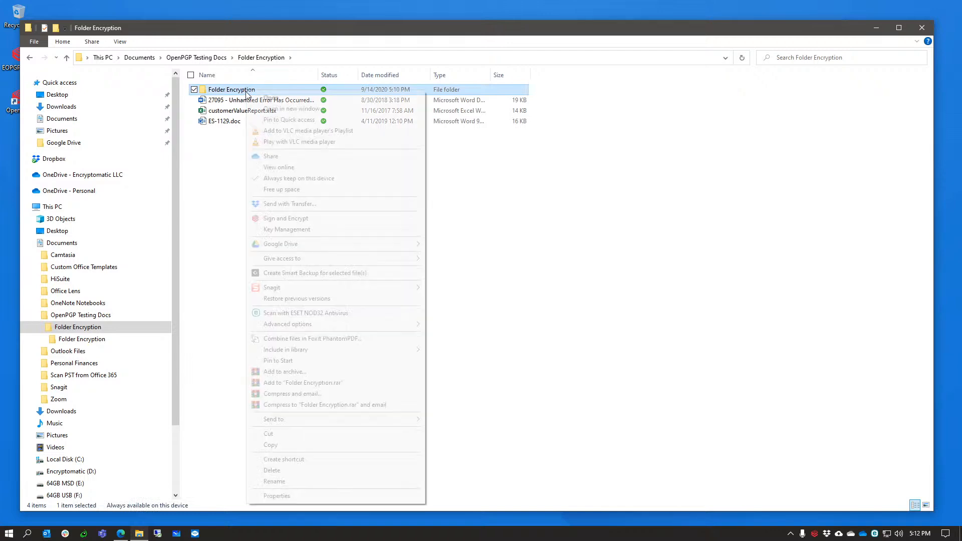
click(246, 92)
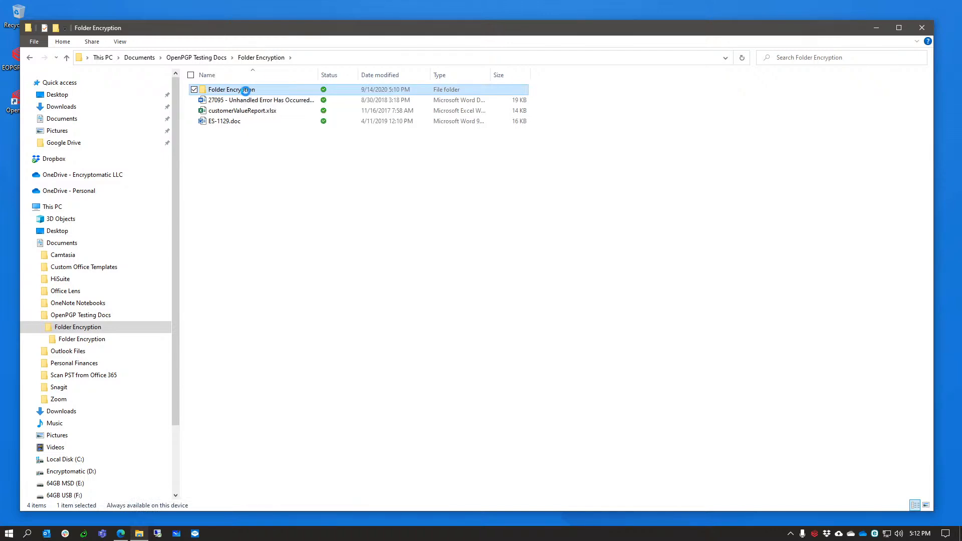
right_click(246, 92)
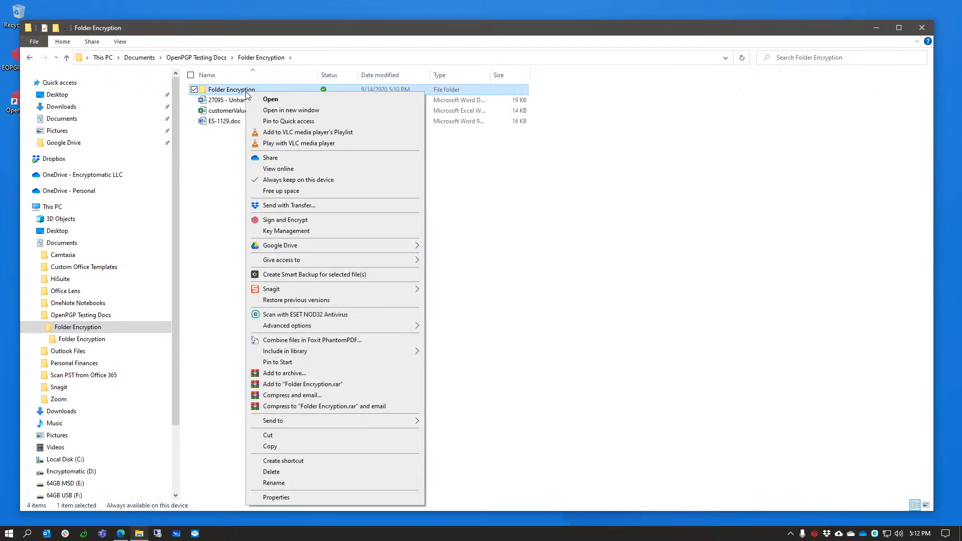
click(280, 221)
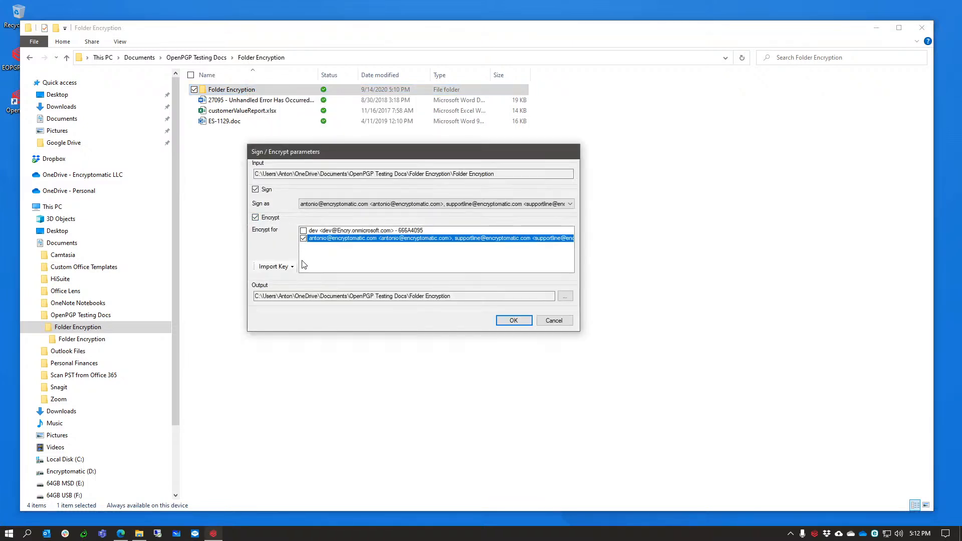
click(501, 322)
text(*)
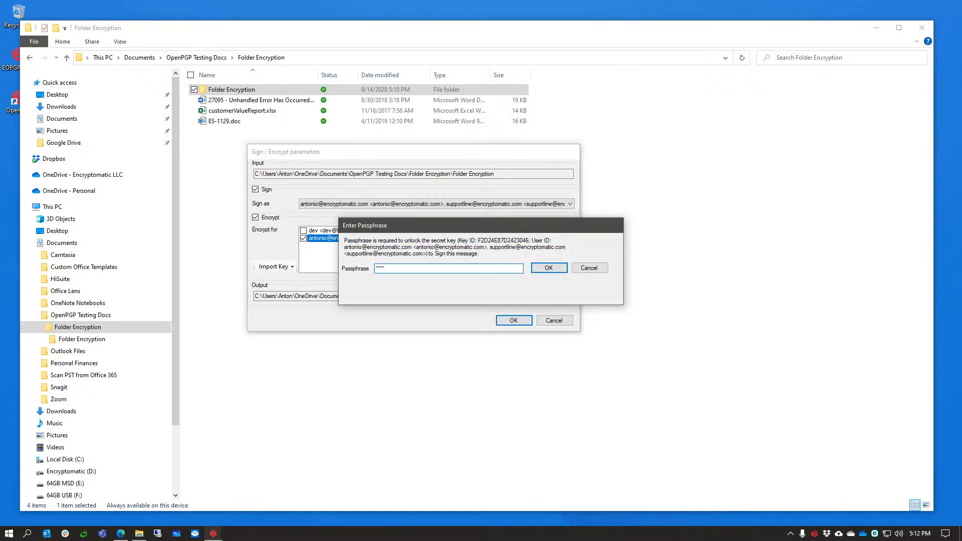
text(*******)
key(Return)
click(481, 344)
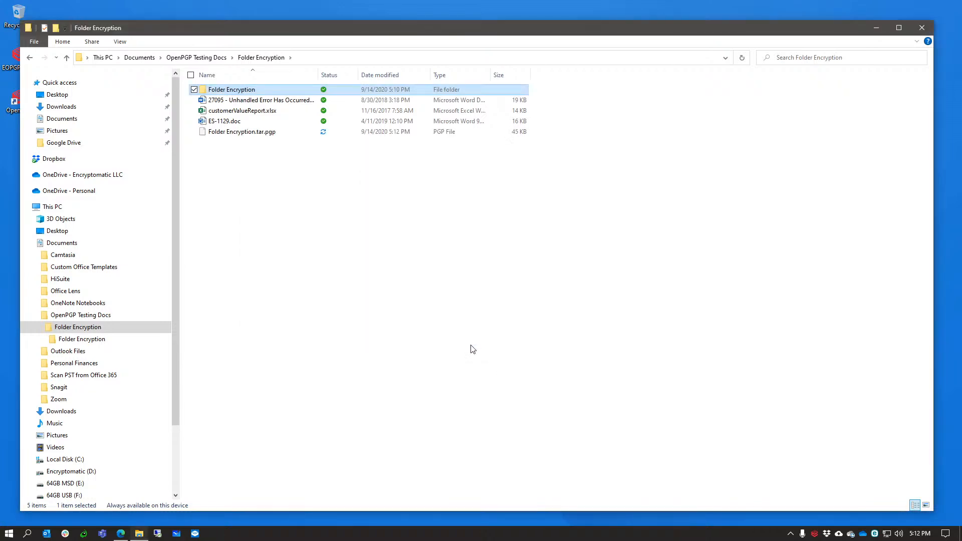
click(240, 131)
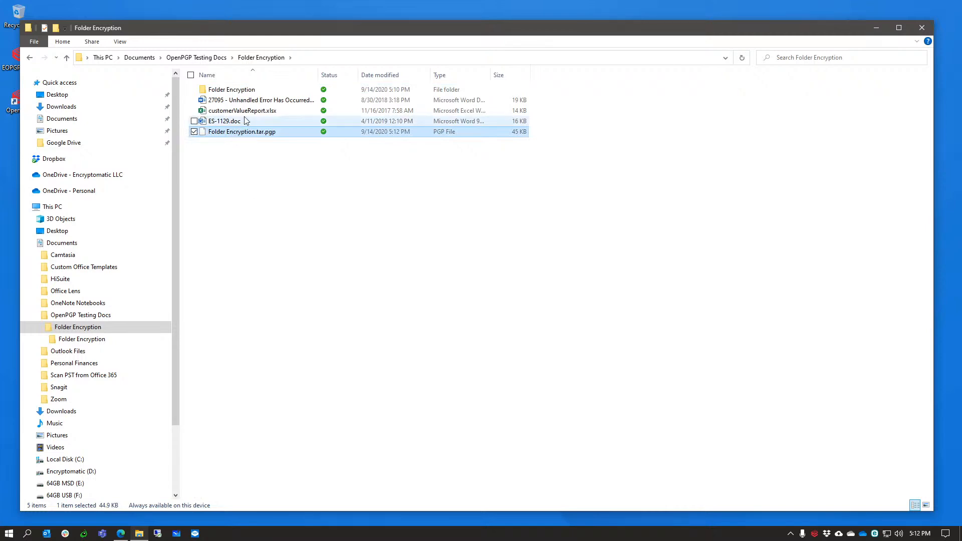
click(241, 90)
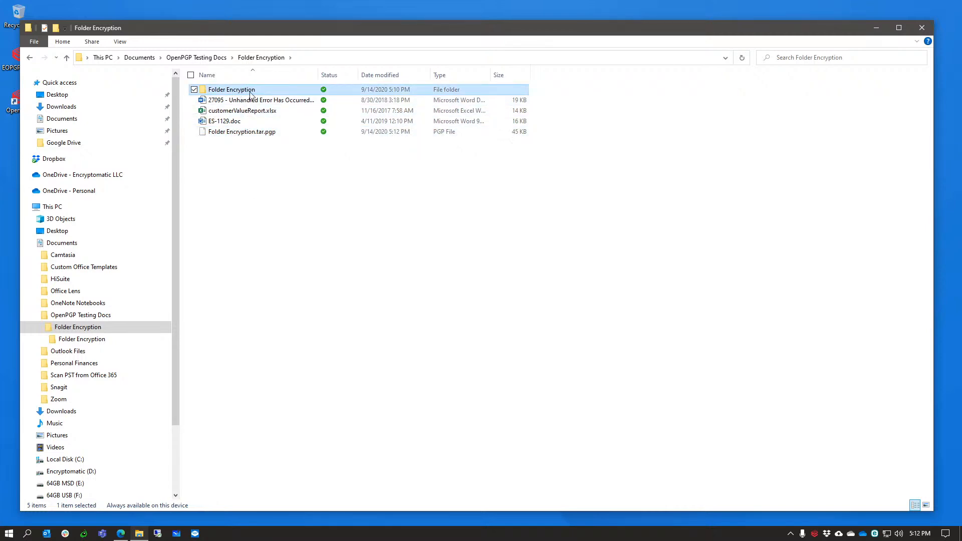
Delete the inner Folder Encryption subfolder and empty the Recycle Bin to remove it permanently.
key(Delete)
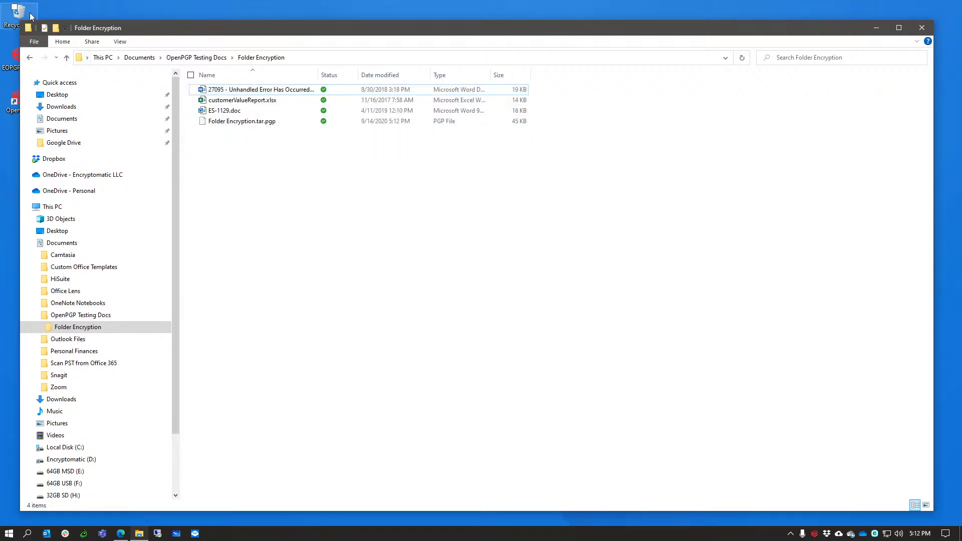
click(21, 15)
right_click(28, 14)
click(57, 31)
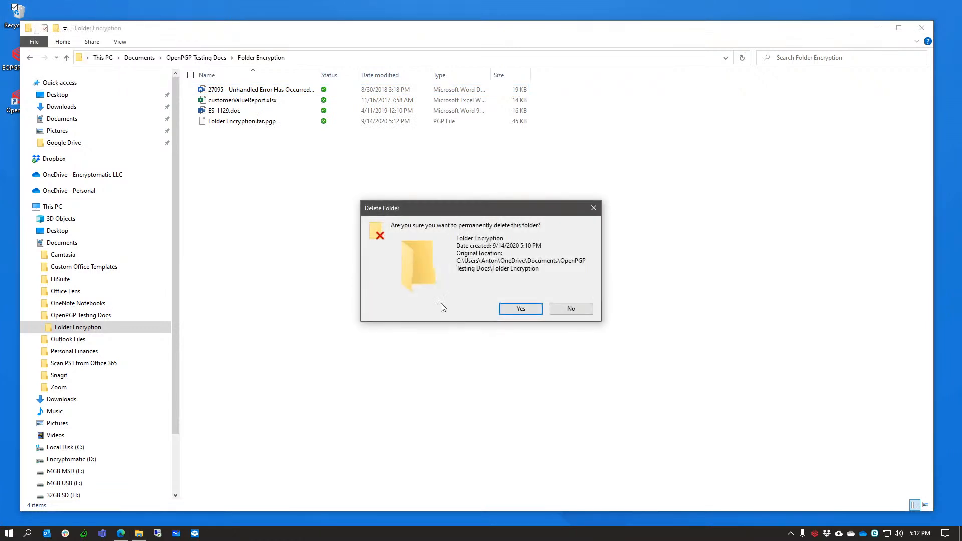
click(520, 309)
click(343, 258)
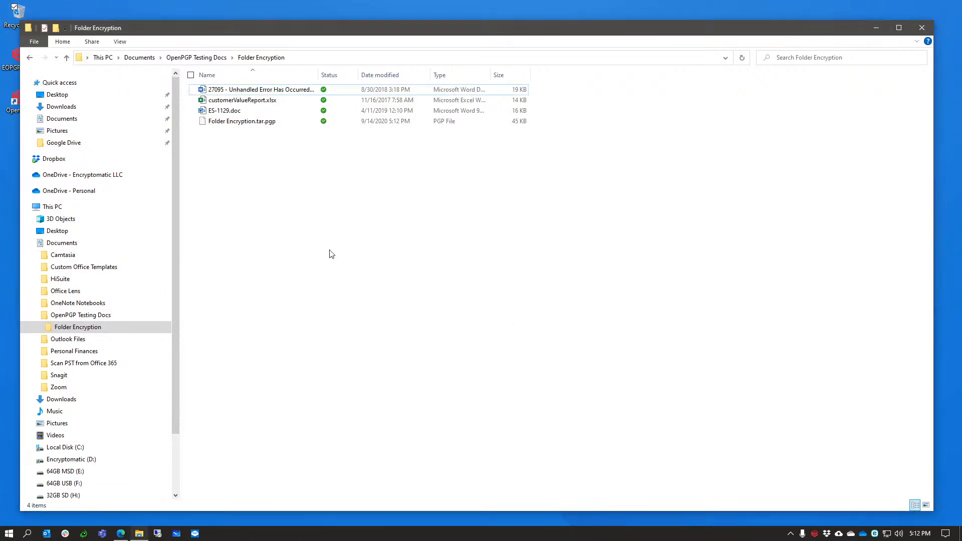